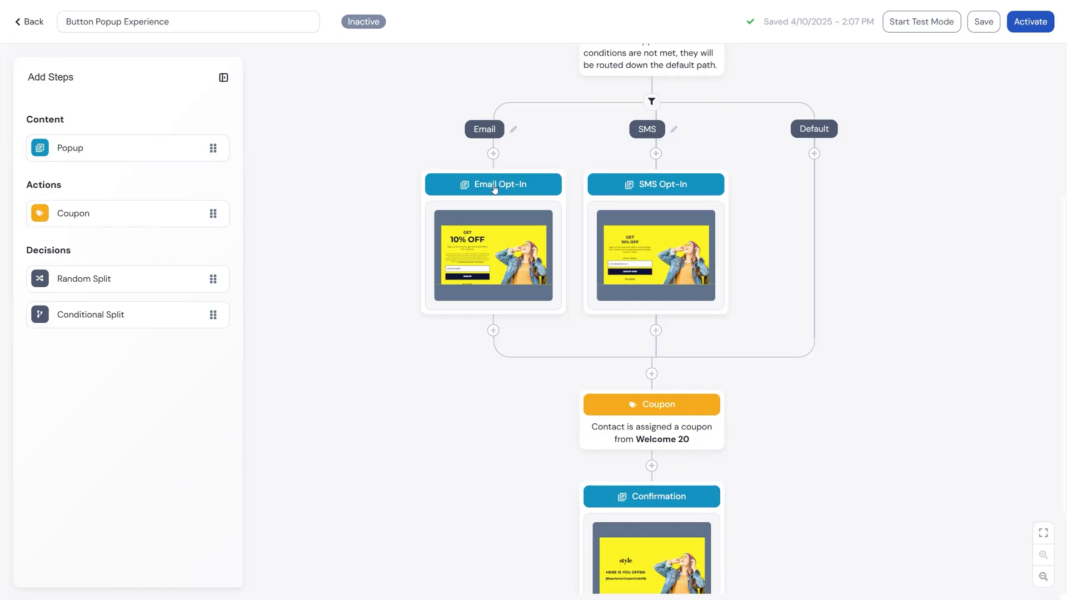
Examine the SMS Opt-In popup's container settings for layout, border, background and overlay, including the overlay transparency and color controls.
click(666, 202)
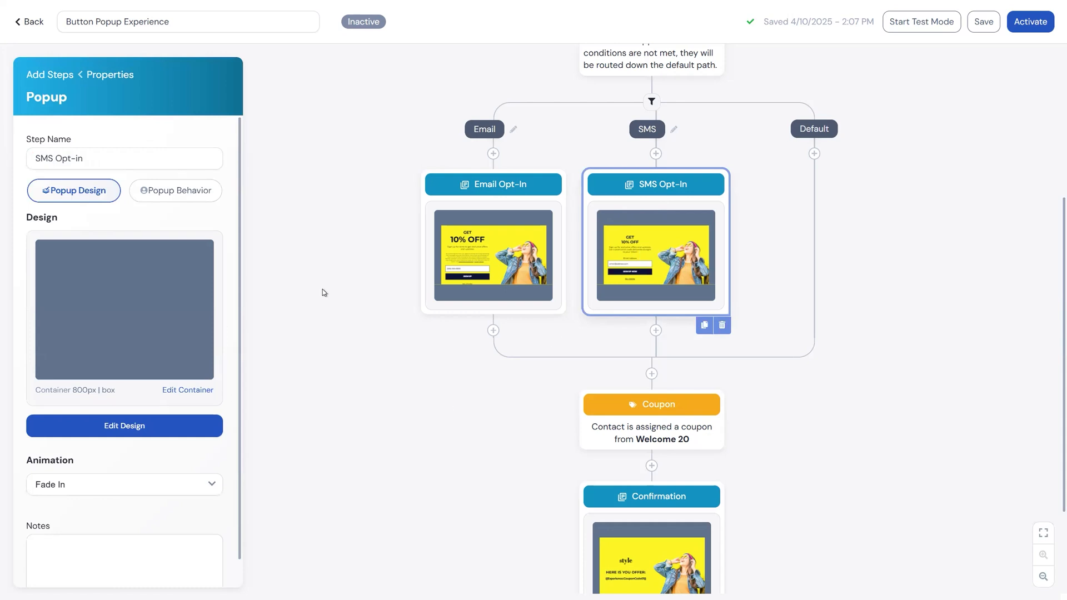
click(206, 391)
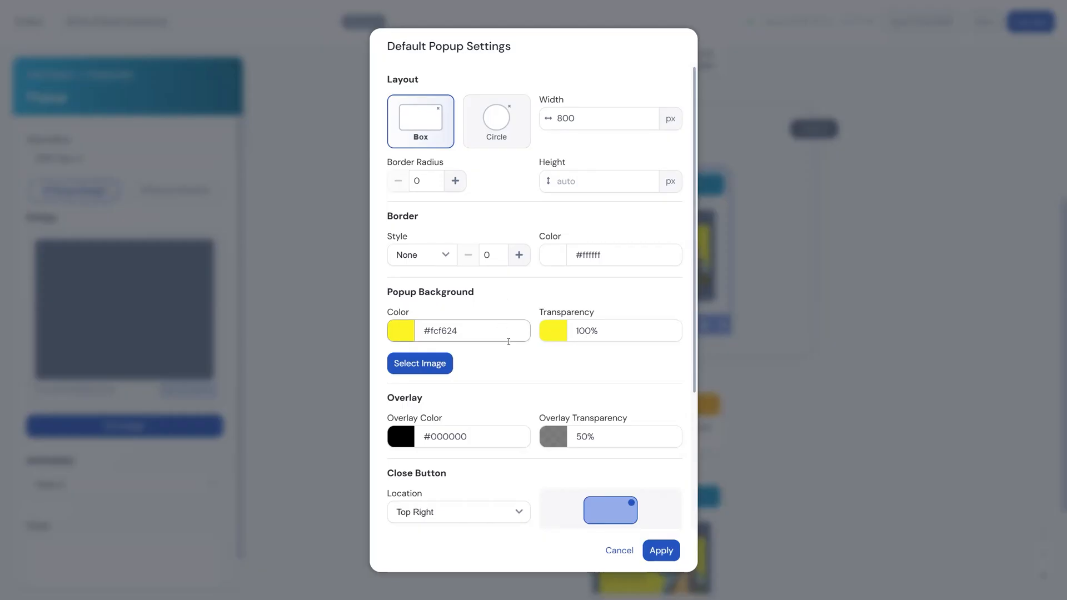
scroll(510, 352, down, 2)
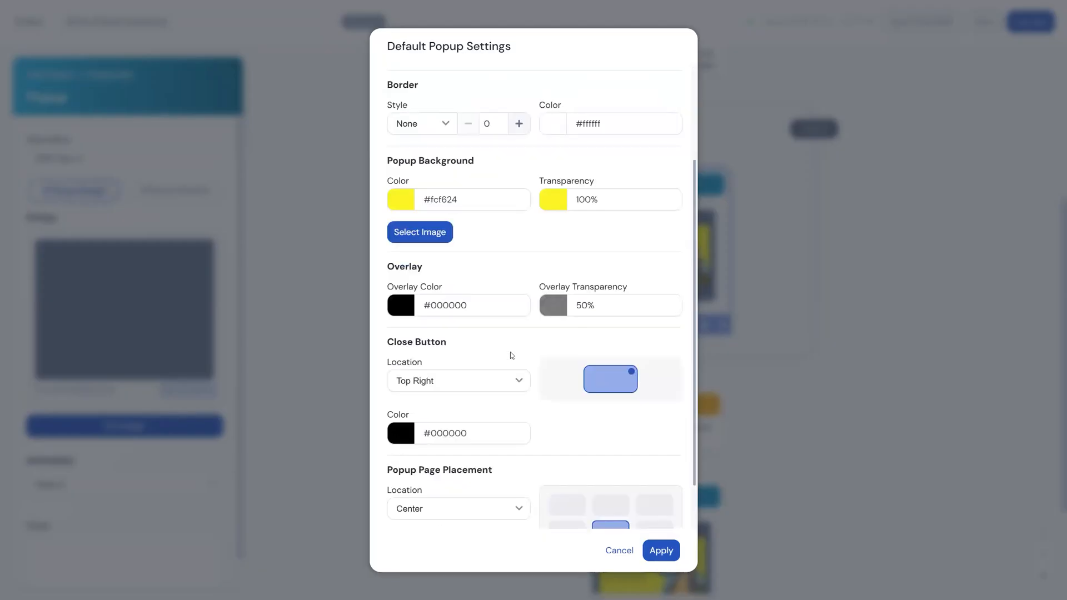
scroll(510, 351, down, 1)
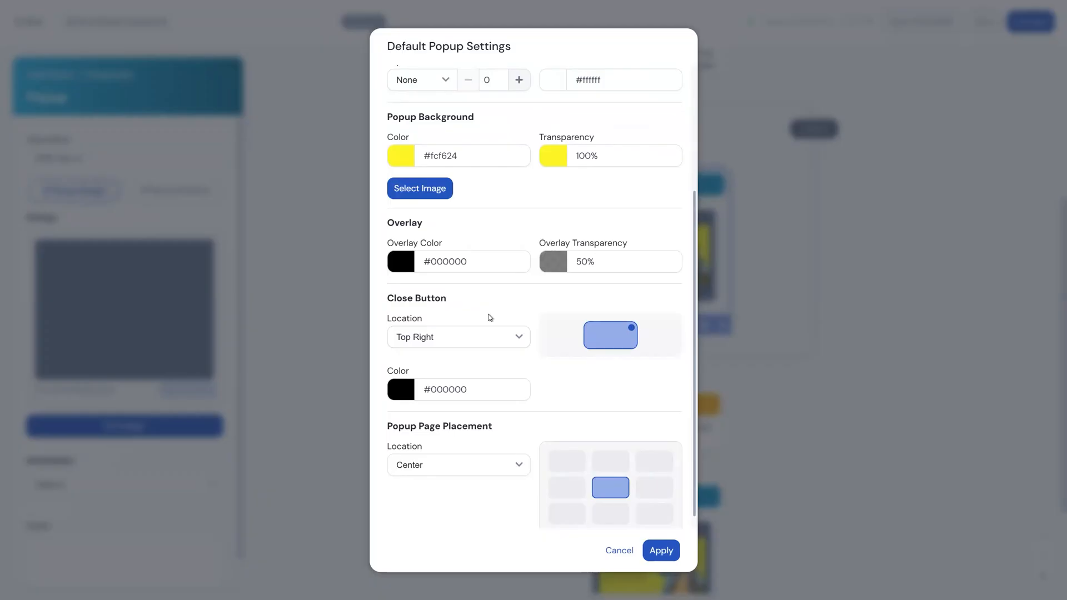
click(559, 266)
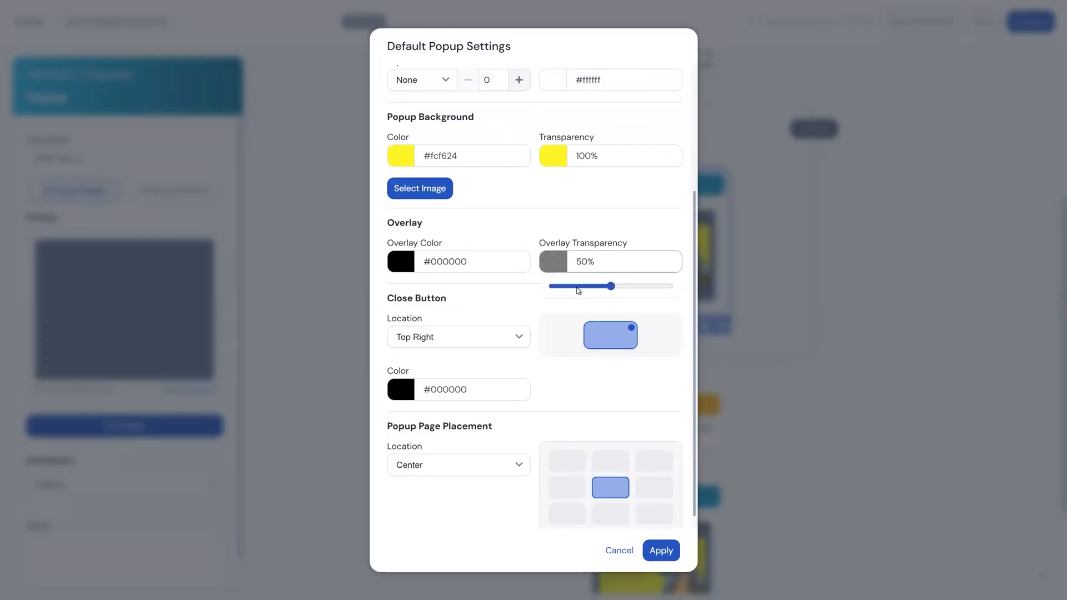
click(406, 265)
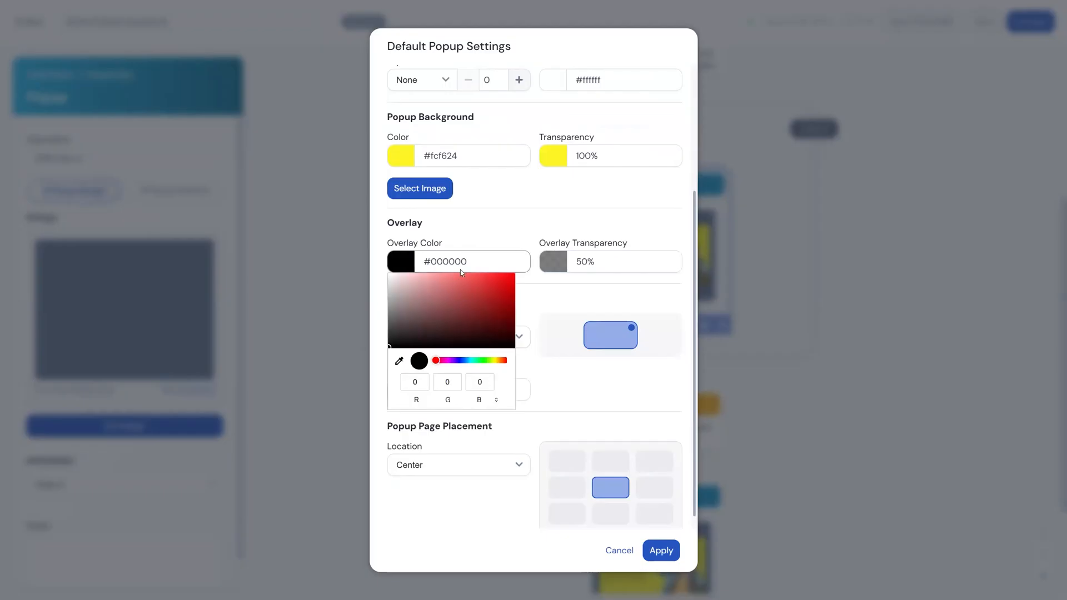
click(551, 283)
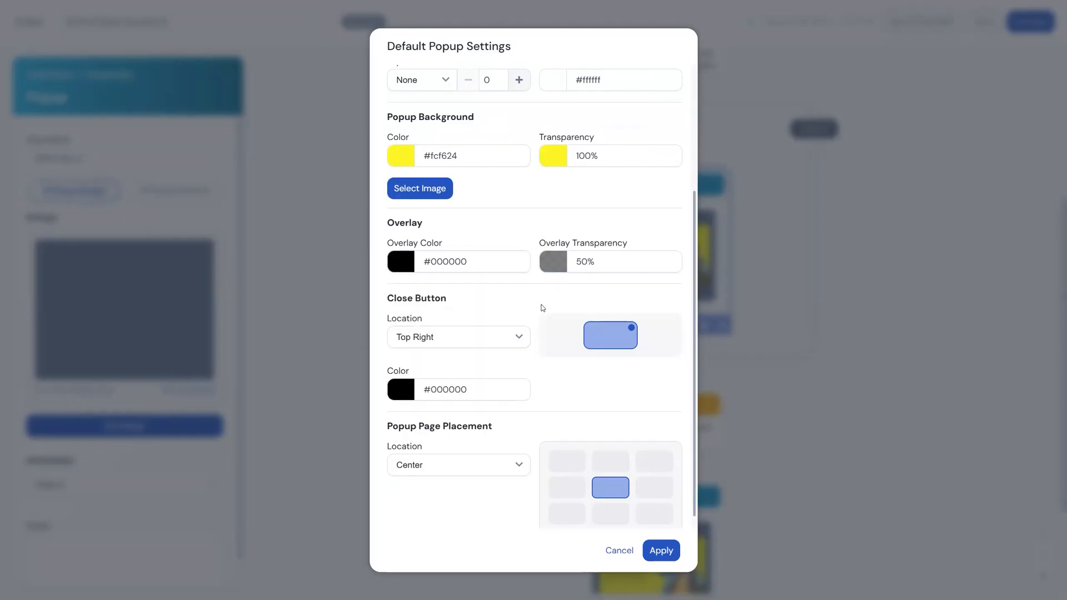
Examine the close button's location and color options and the popup page placement, and leave the container settings without applying changes.
click(514, 337)
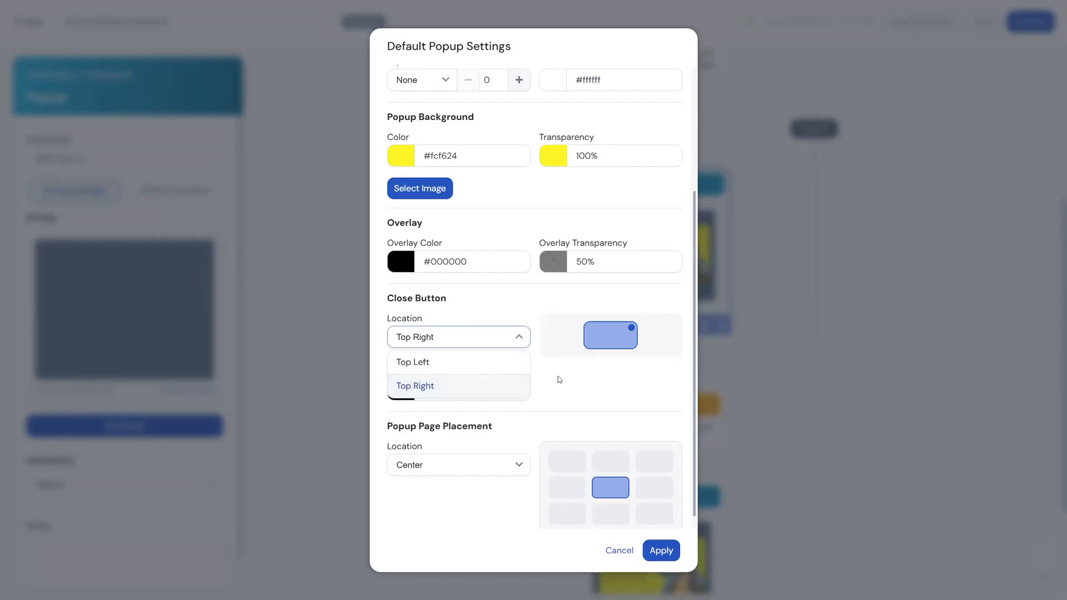
click(582, 377)
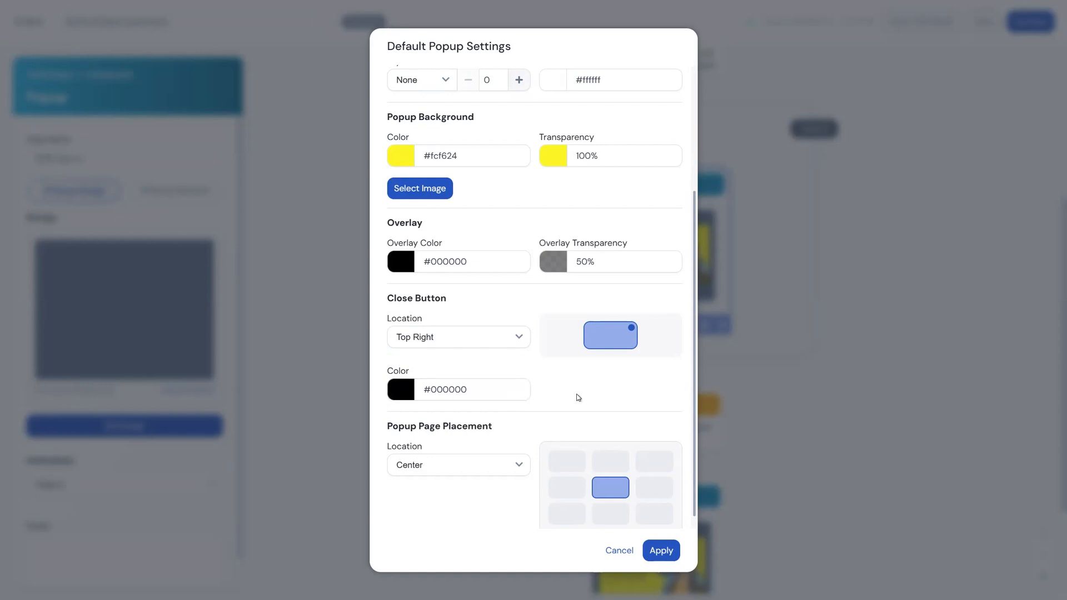
click(409, 390)
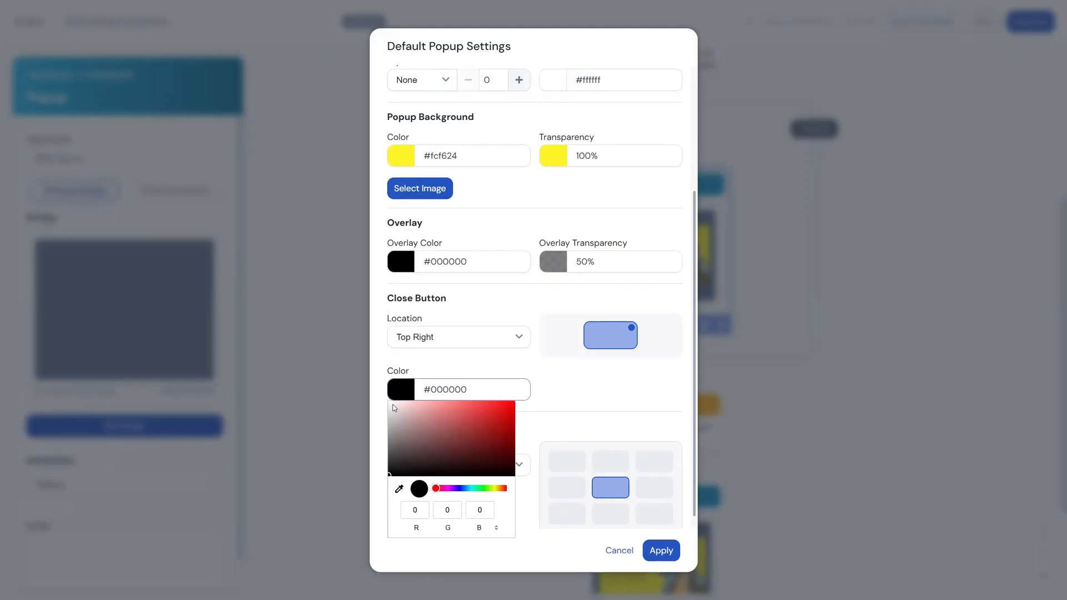
click(587, 399)
scroll(589, 401, down, 1)
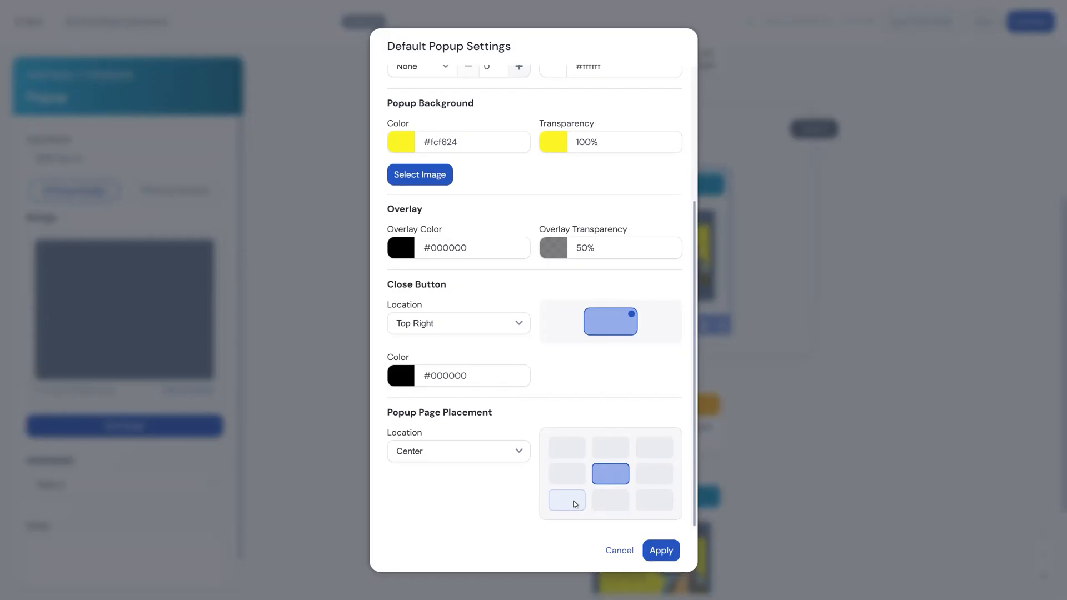
click(620, 551)
Open the SMS Opt-In popup's design and add an image block above the "GET" title containing StyleCo (1).png.
mouse_move(681, 241)
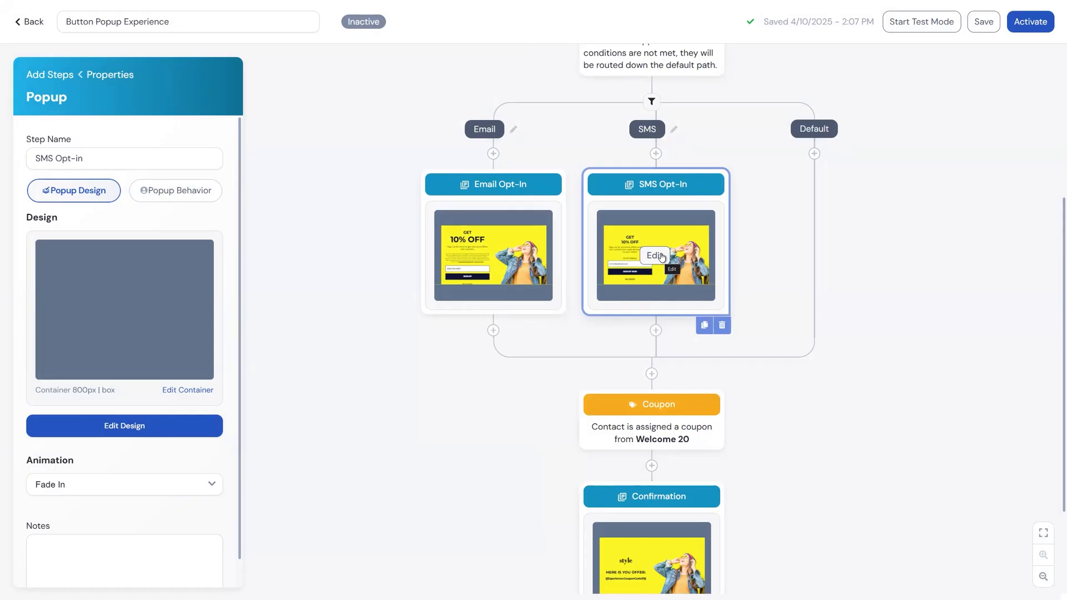
click(150, 428)
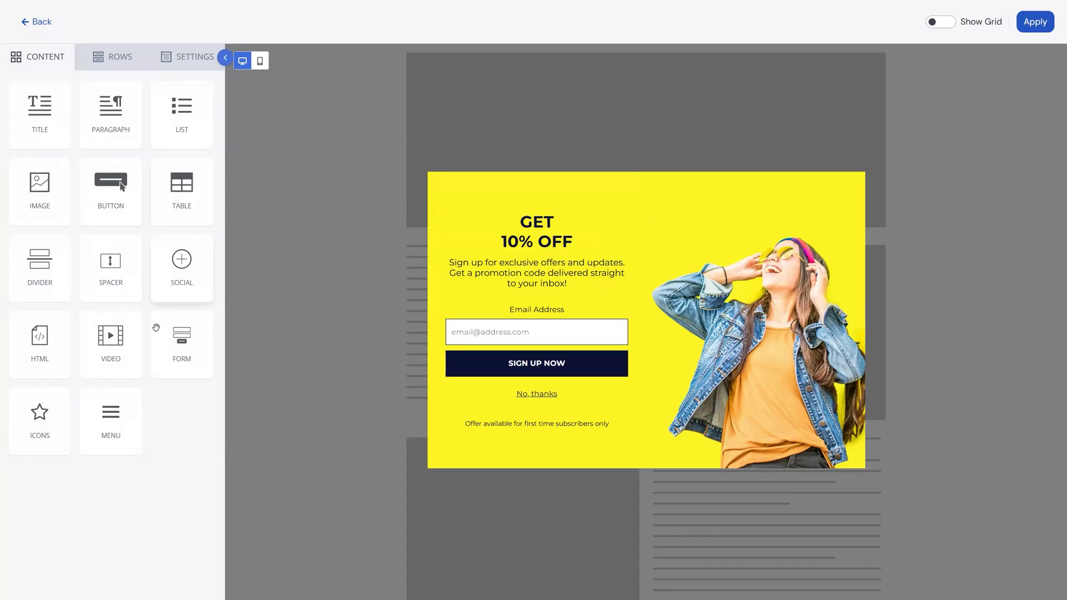
drag(43, 194, 521, 206)
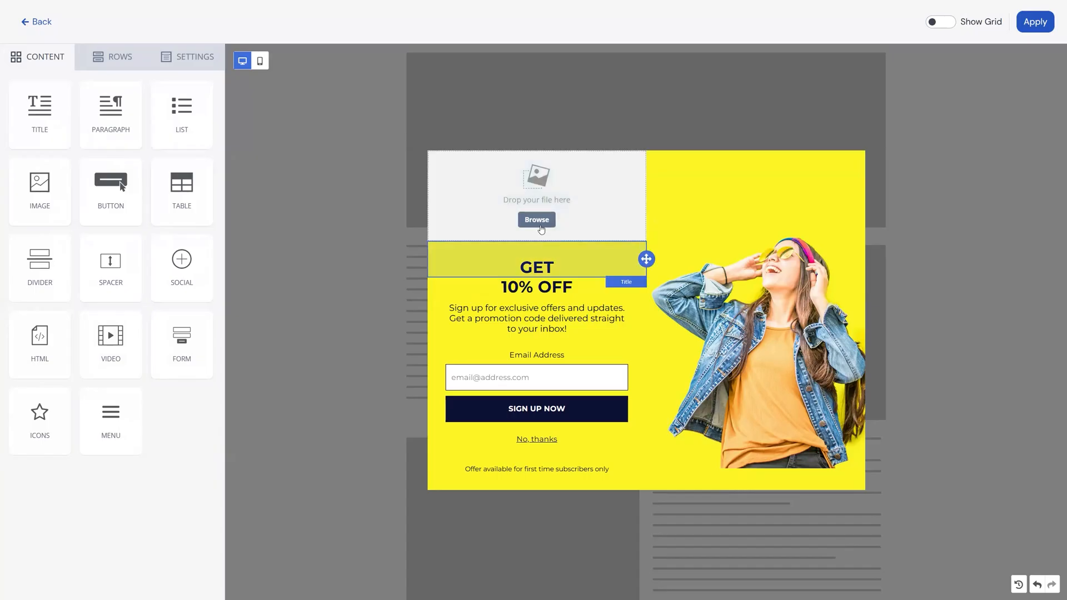
click(583, 214)
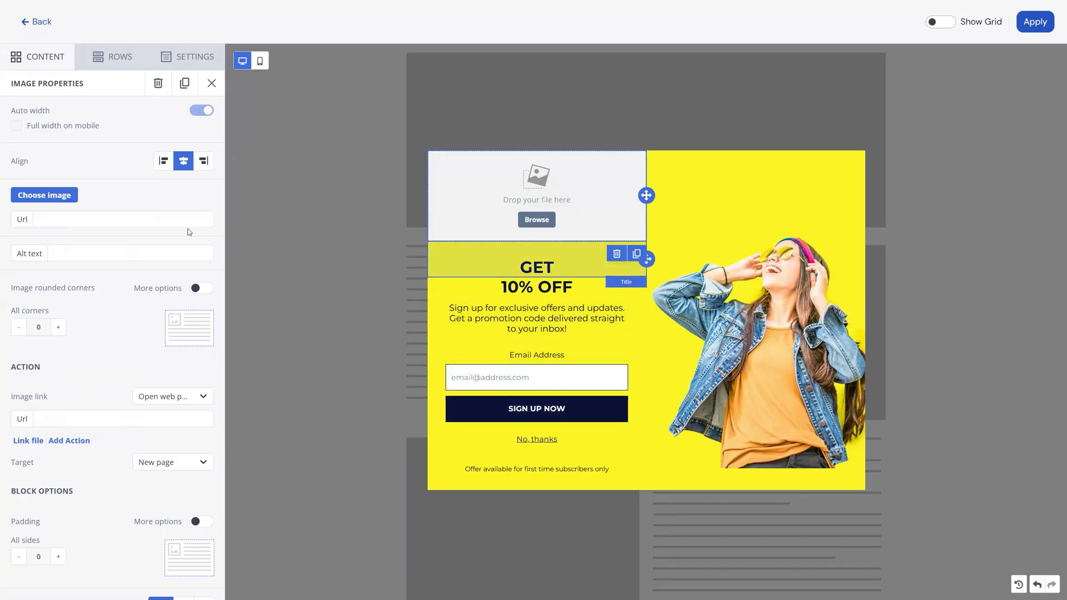
click(47, 201)
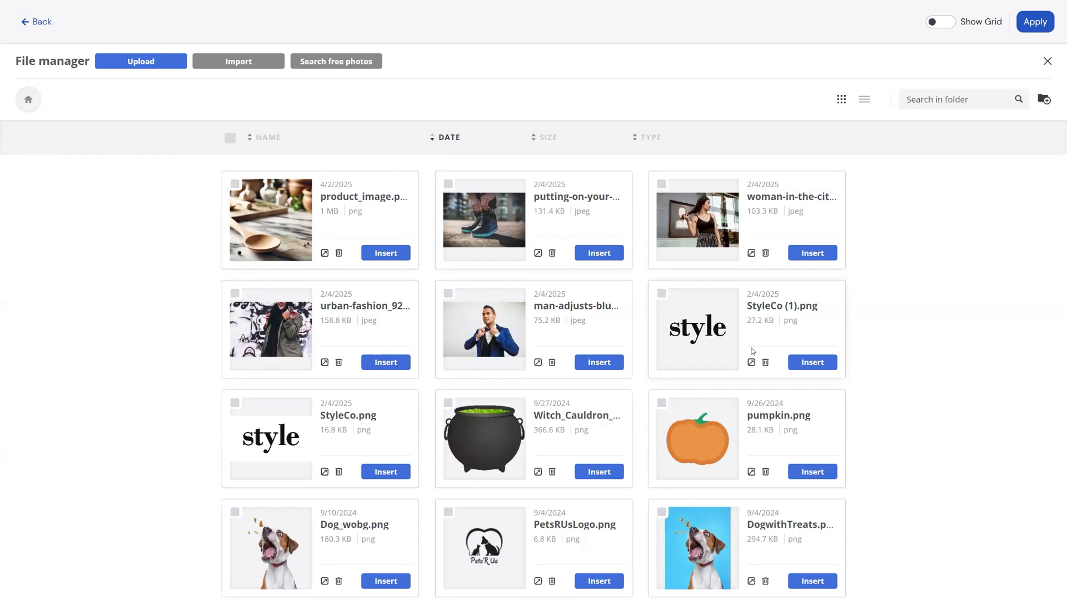
click(811, 363)
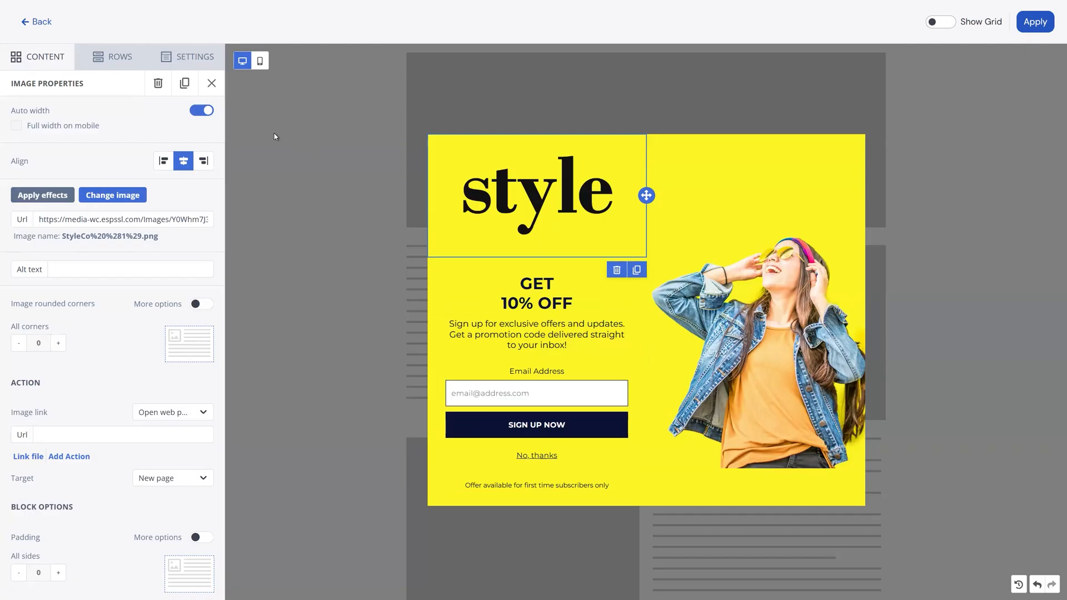
Turn off the logo image's auto width, set its width to 50% and align it to the center.
click(208, 111)
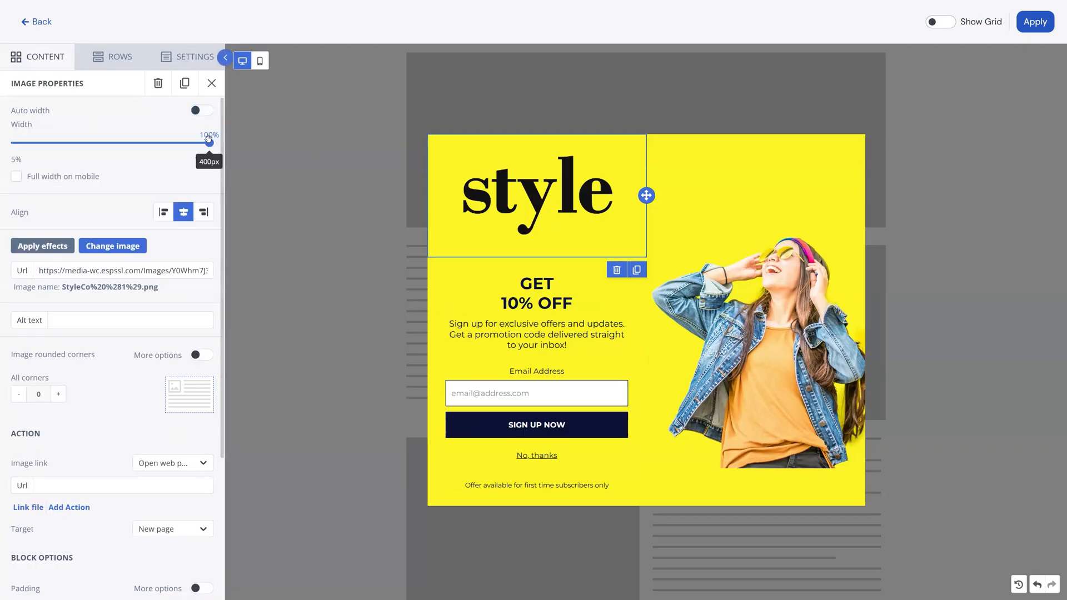
drag(209, 143, 116, 146)
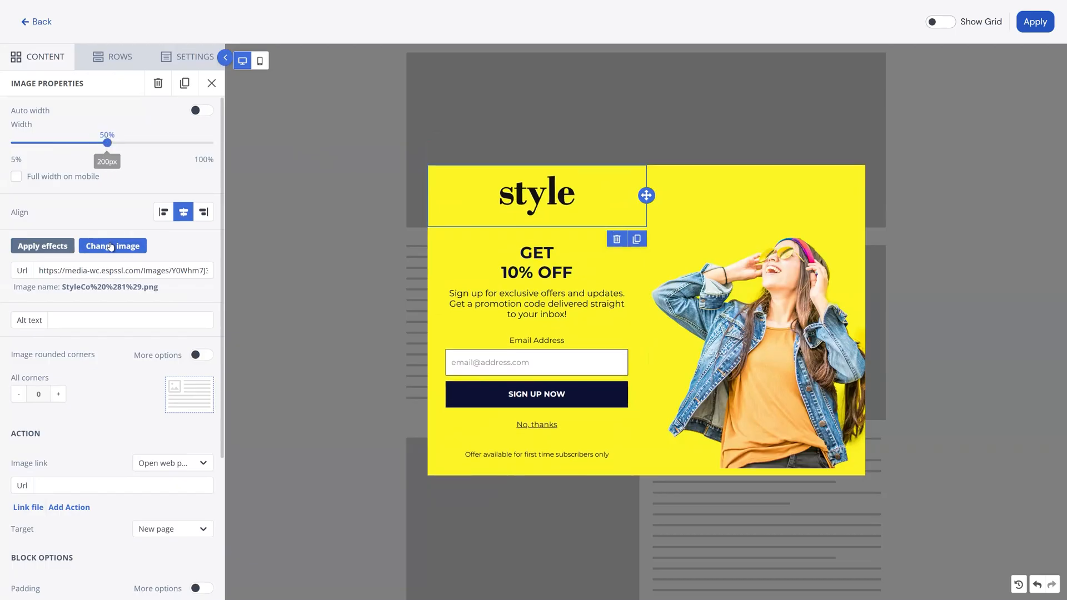
click(164, 220)
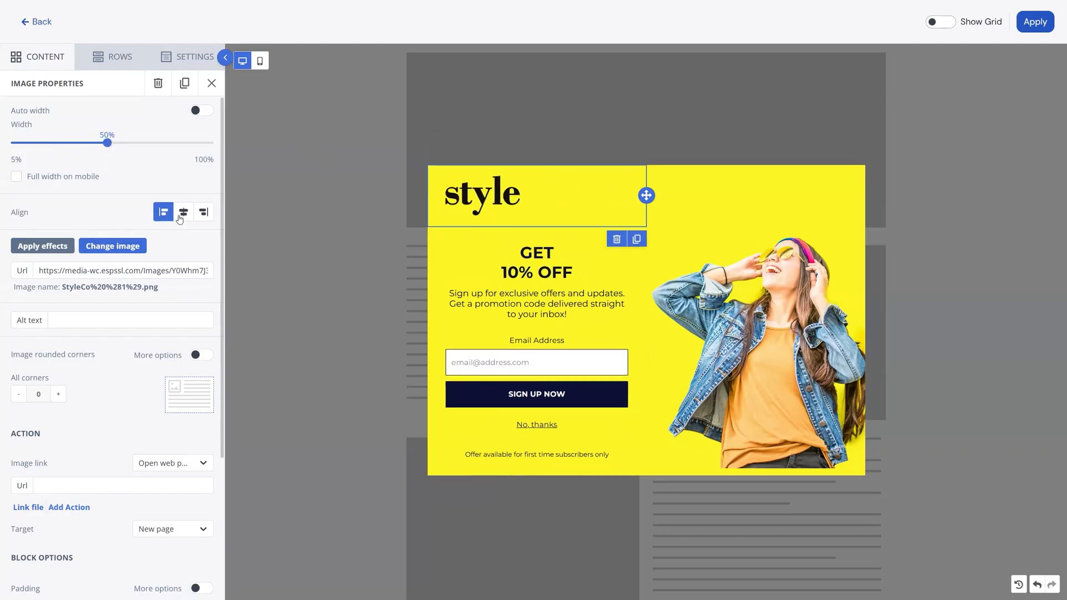
click(185, 220)
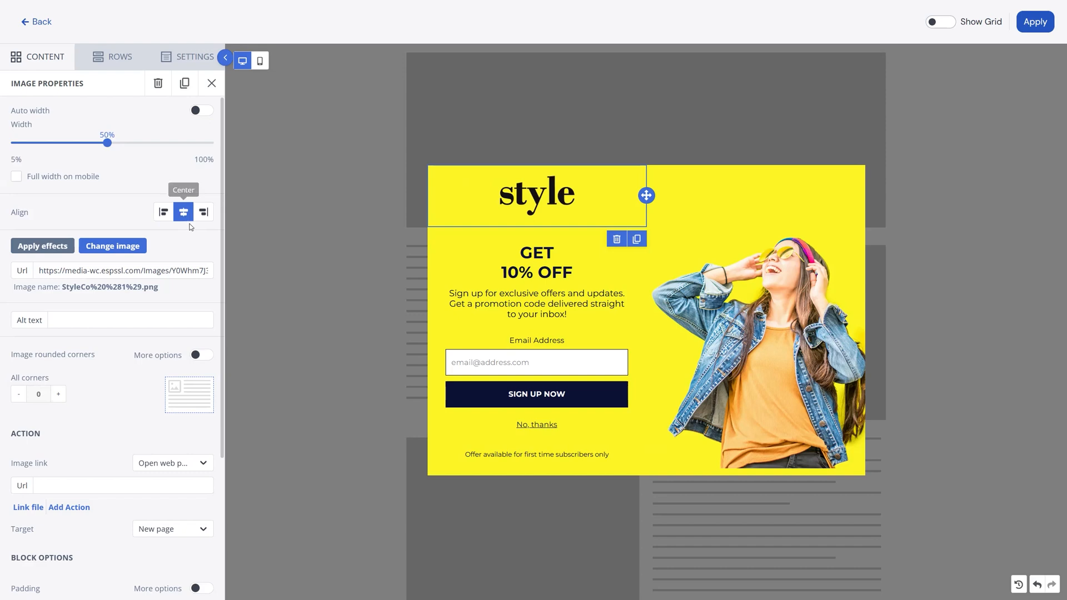
scroll(187, 222, down, 2)
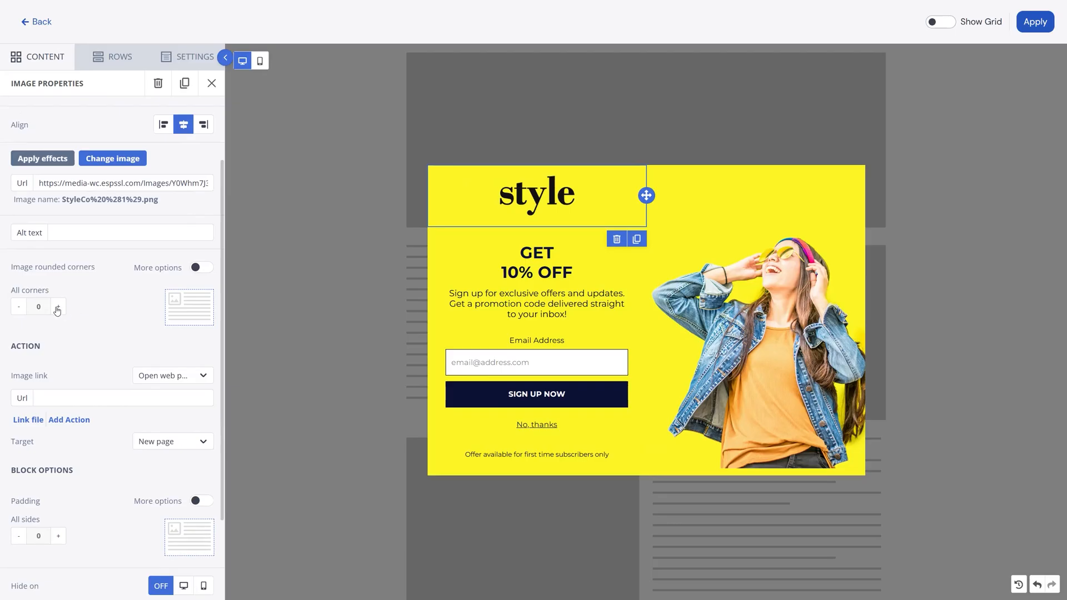
click(207, 269)
click(205, 269)
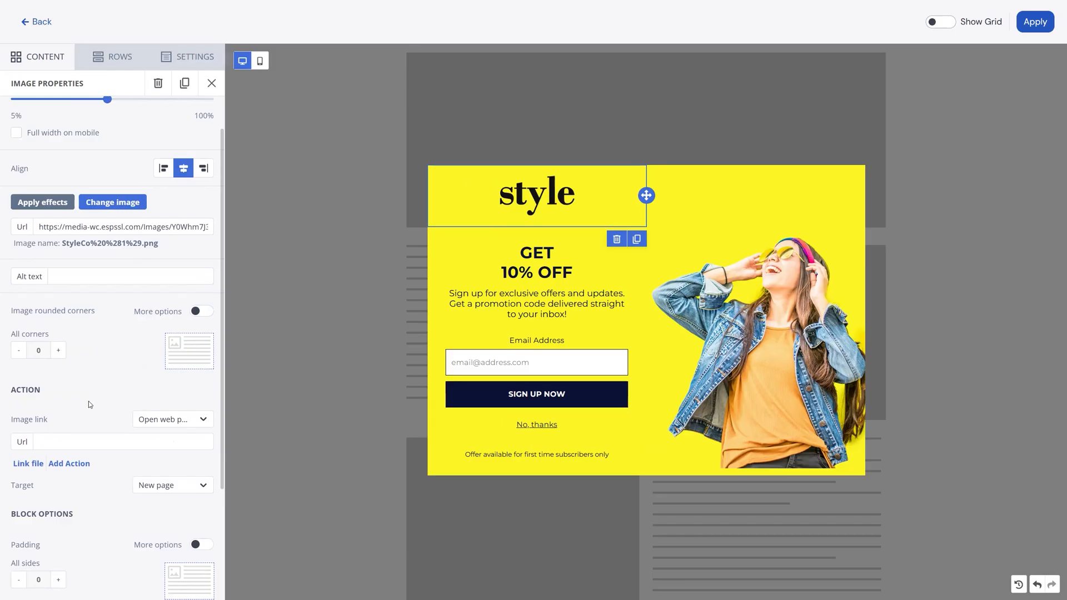
Enable per-side padding for the logo image and set its top padding to 25.
scroll(89, 428, down, 3)
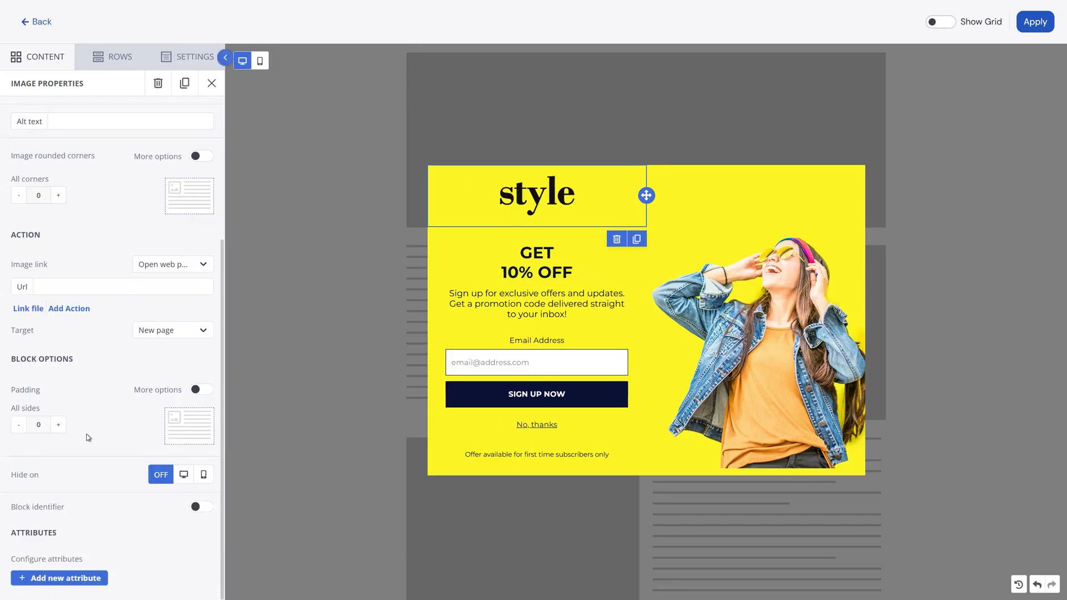
click(203, 389)
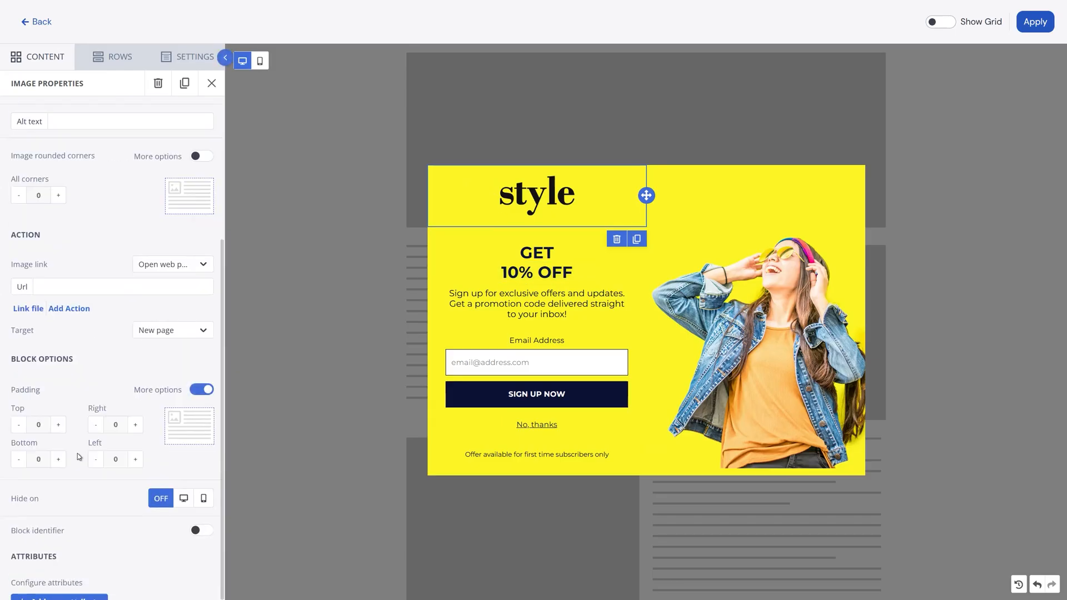
click(58, 425)
click(58, 425)
click(58, 425)
click(58, 424)
click(58, 425)
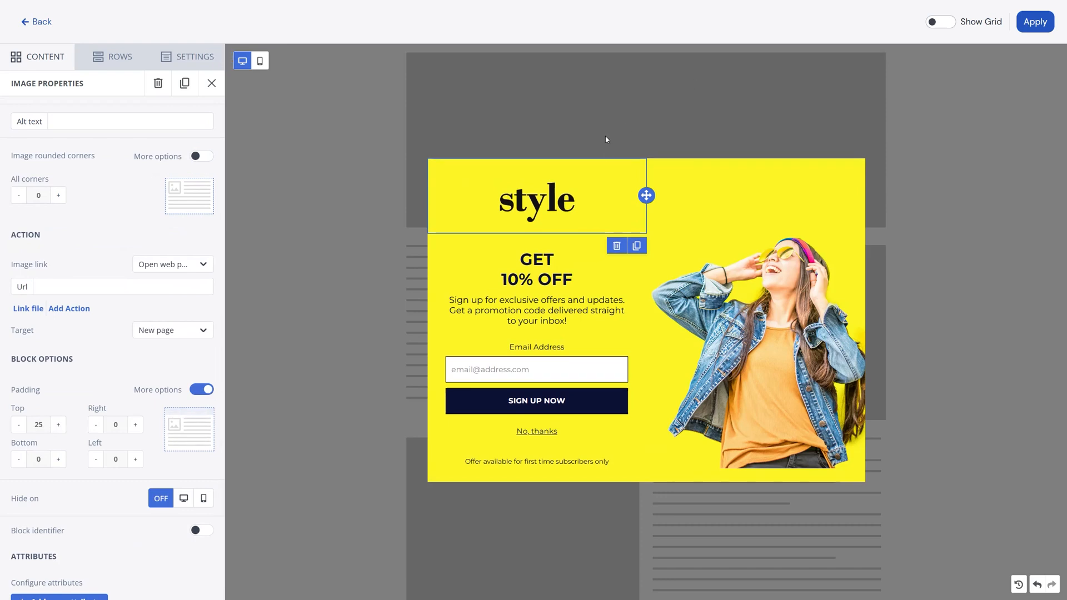
Set the top padding of the "GET" title to 10.
click(503, 246)
scroll(106, 408, down, 2)
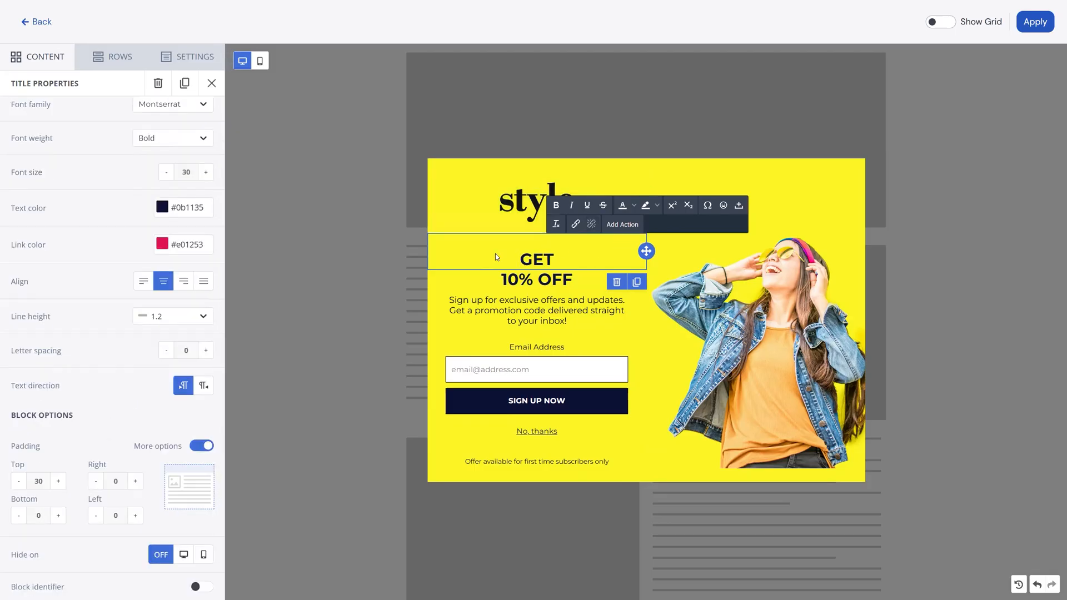
click(19, 481)
click(19, 481)
click(19, 482)
click(19, 481)
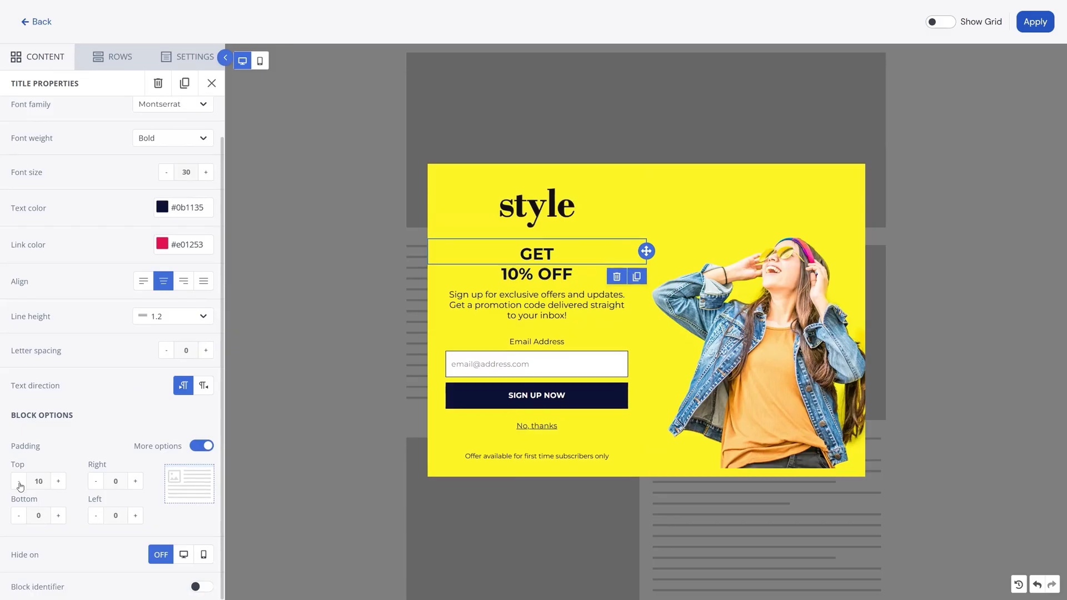
Set the font size of the "10% OFF" title to 60.
click(541, 275)
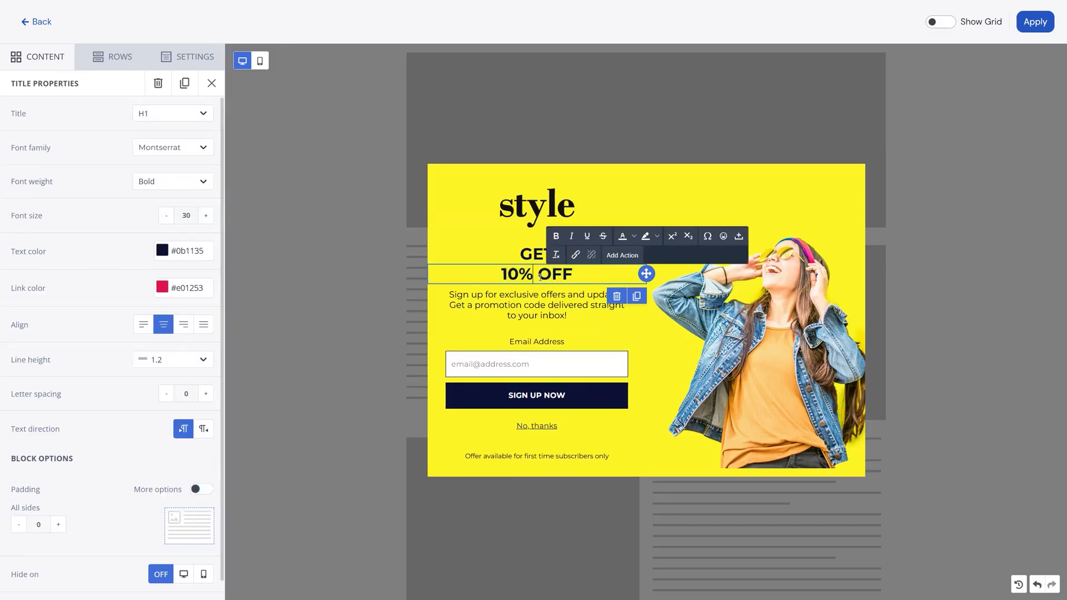
click(62, 67)
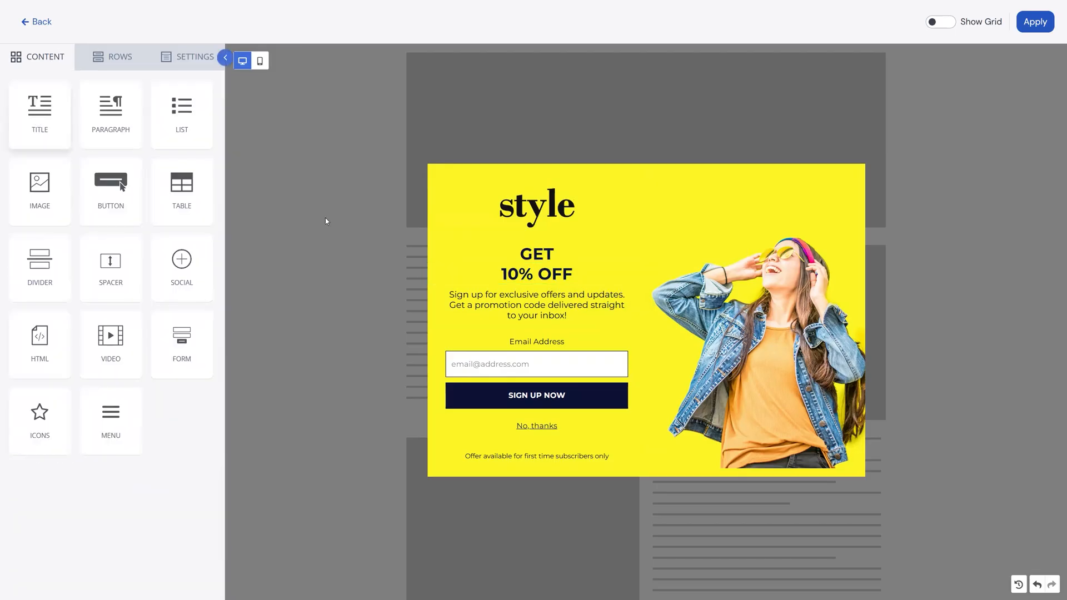
click(581, 274)
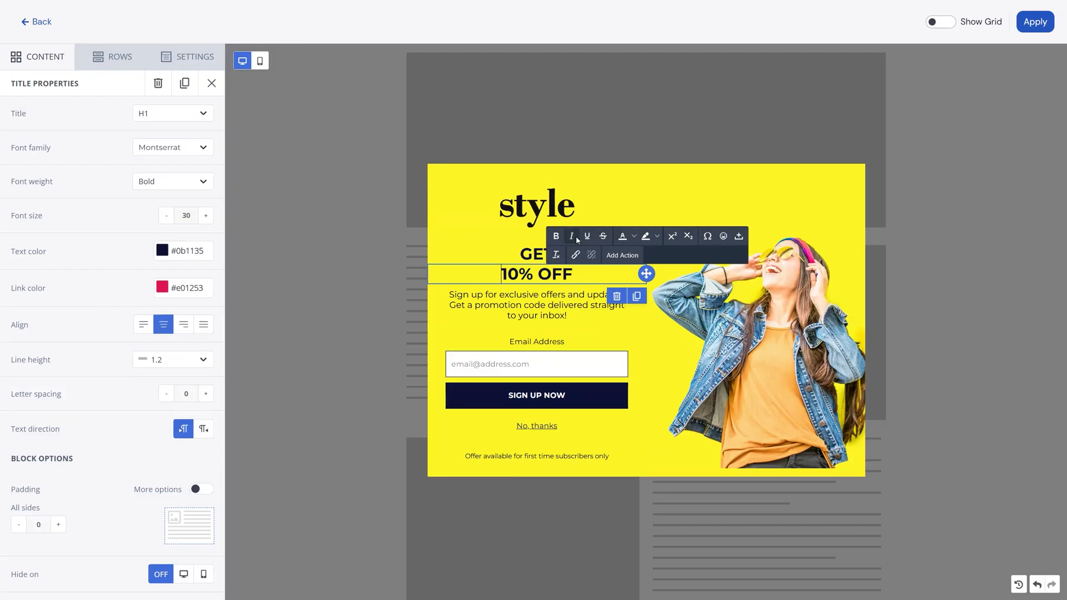
drag(538, 273, 571, 275)
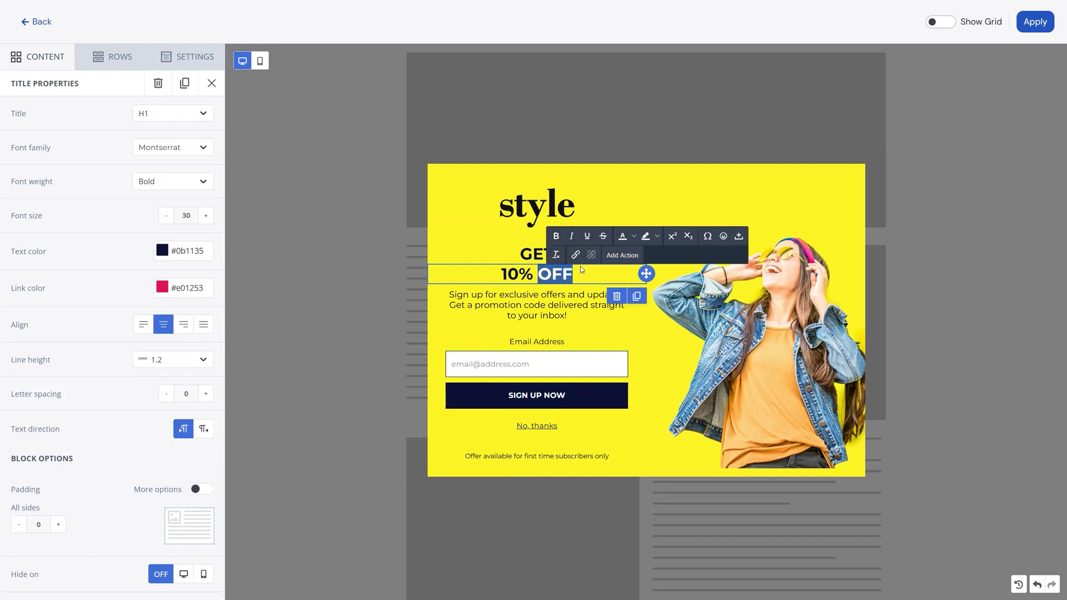
click(509, 274)
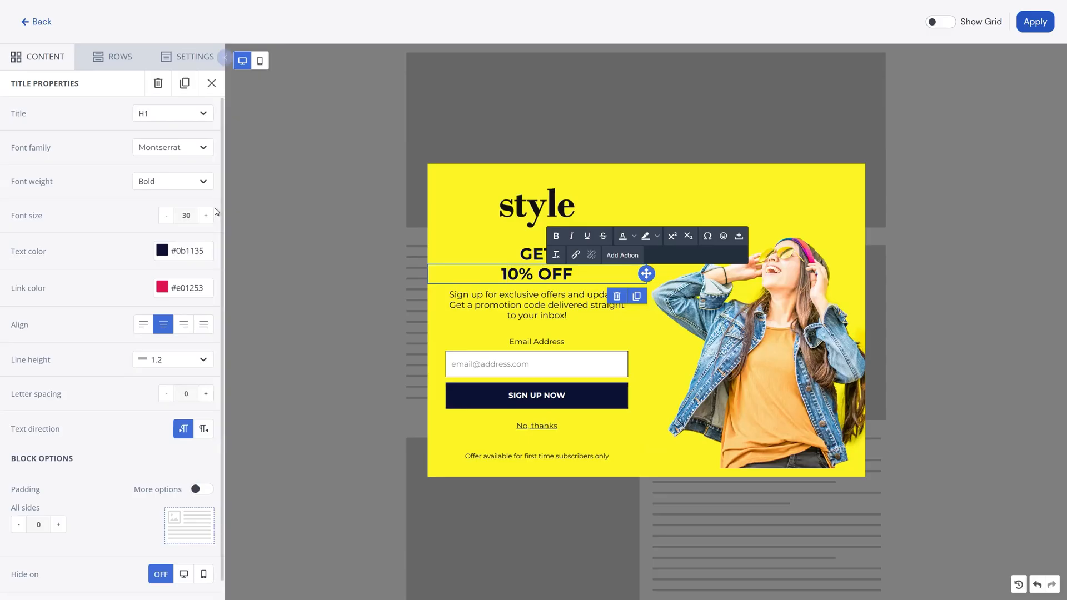
double_click(188, 215)
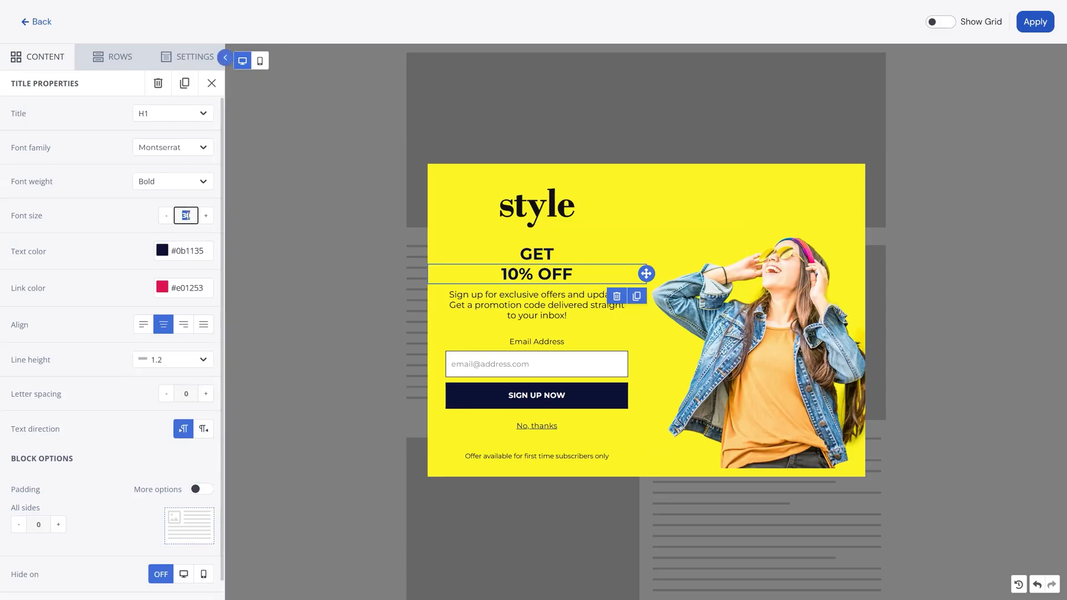
text(60)
click(205, 219)
click(165, 217)
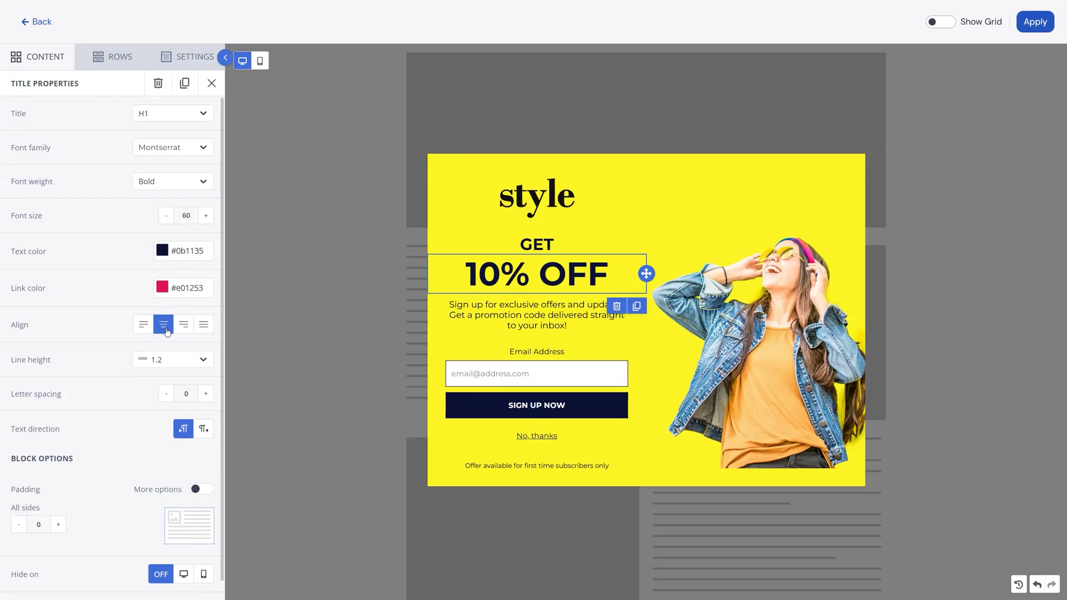
scroll(167, 333, down, 1)
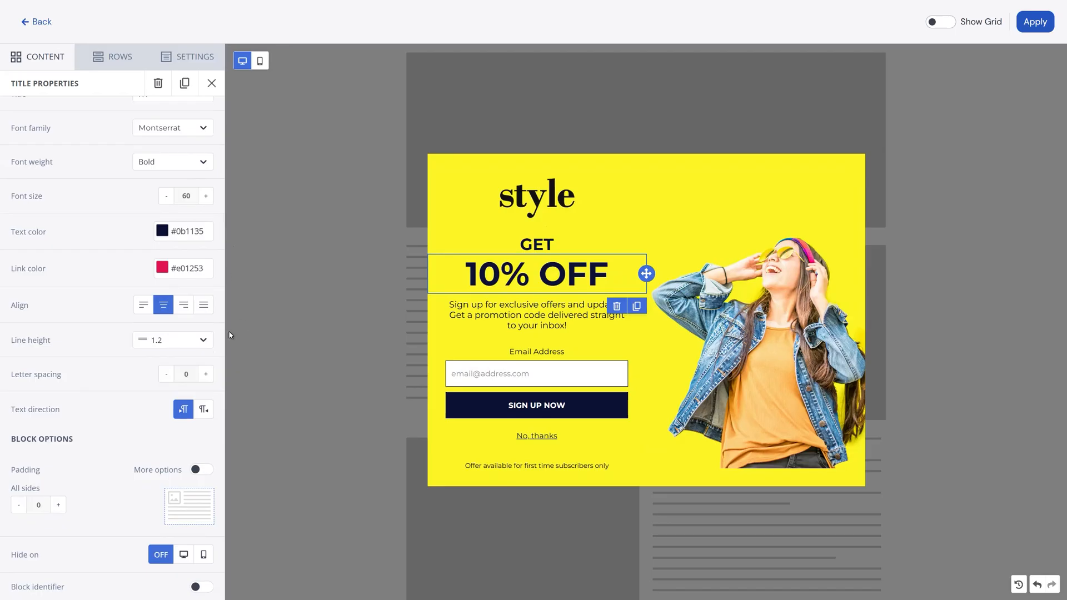
click(58, 63)
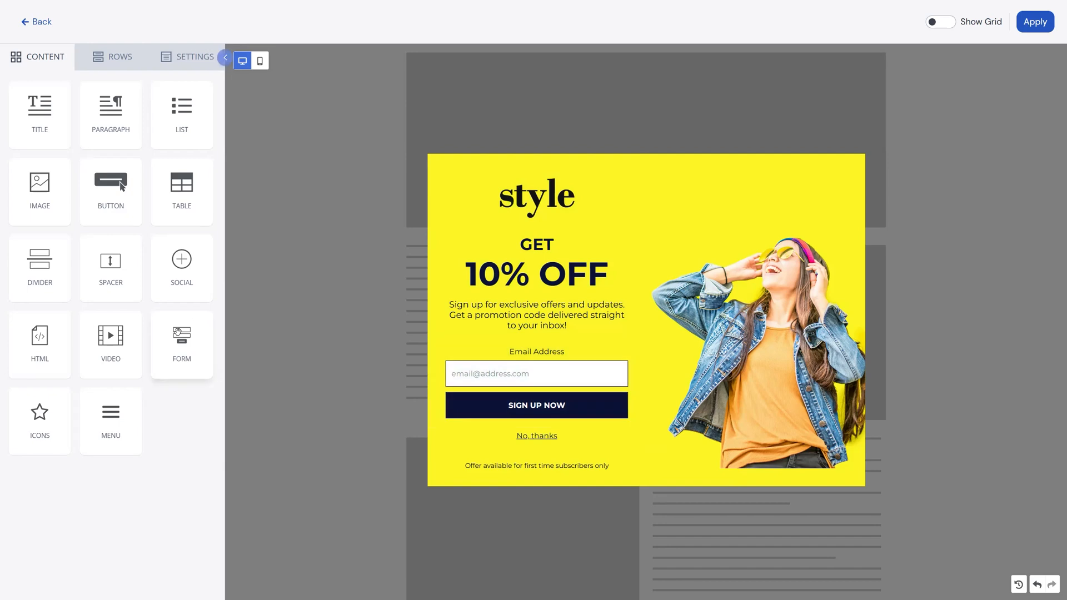
drag(187, 333, 429, 359)
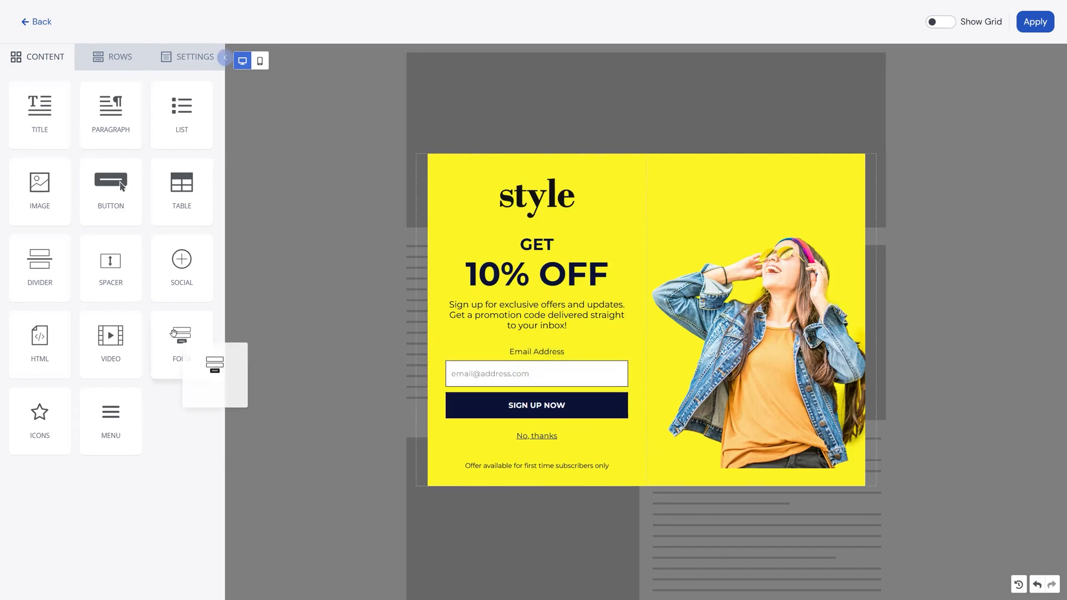
Set the width of the email sign-up form to 95% and align it to the right.
click(471, 353)
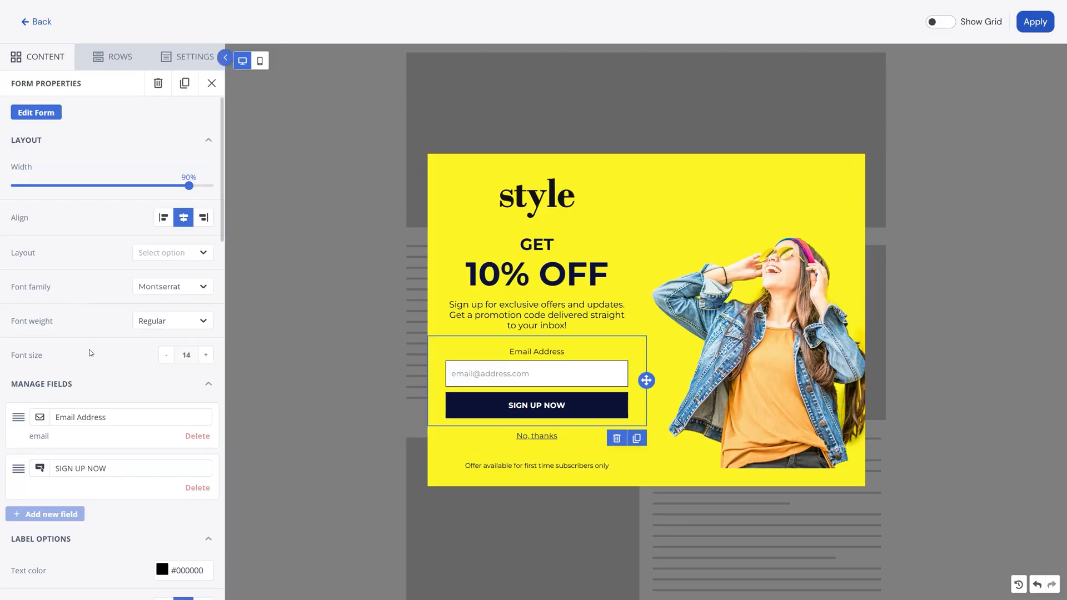
mouse_move(189, 186)
mouse_down()
mouse_move(114, 186)
mouse_move(199, 186)
mouse_up()
click(164, 217)
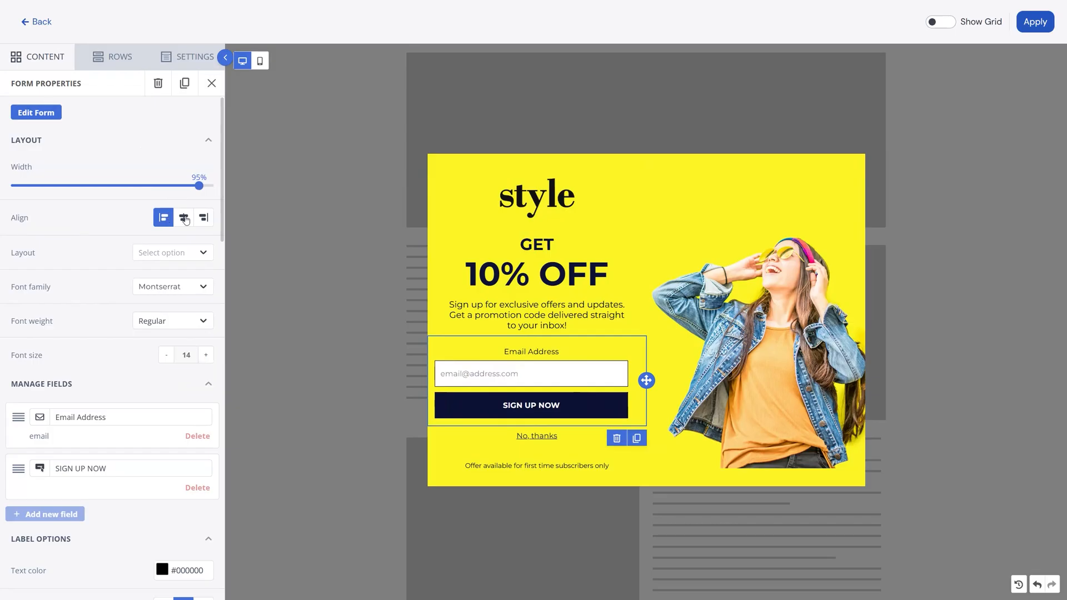
click(203, 218)
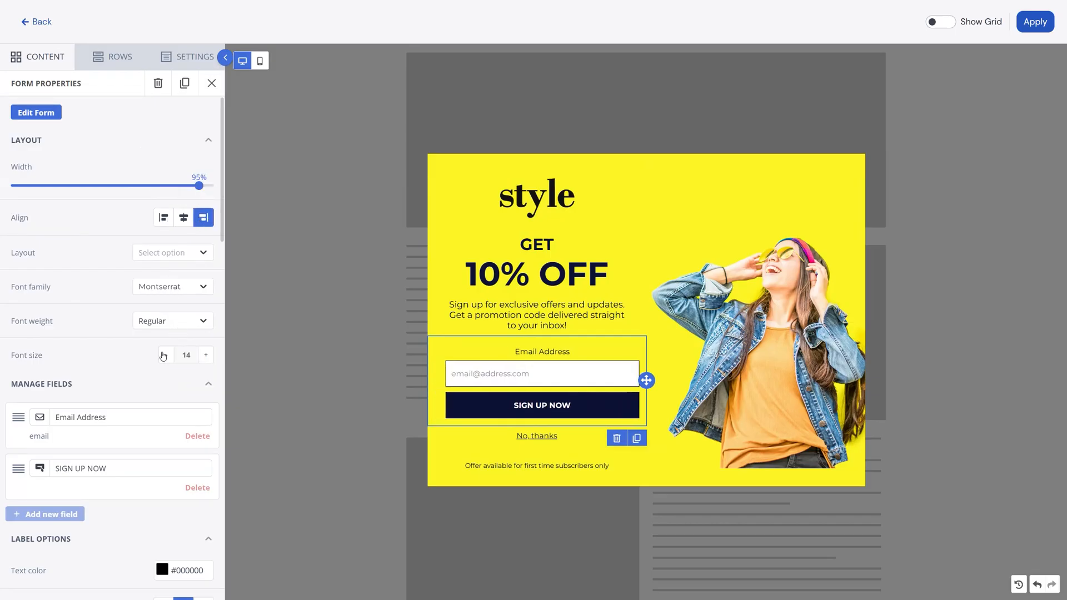
Try bold text and the side position for the form's field labels.
scroll(103, 282, down, 3)
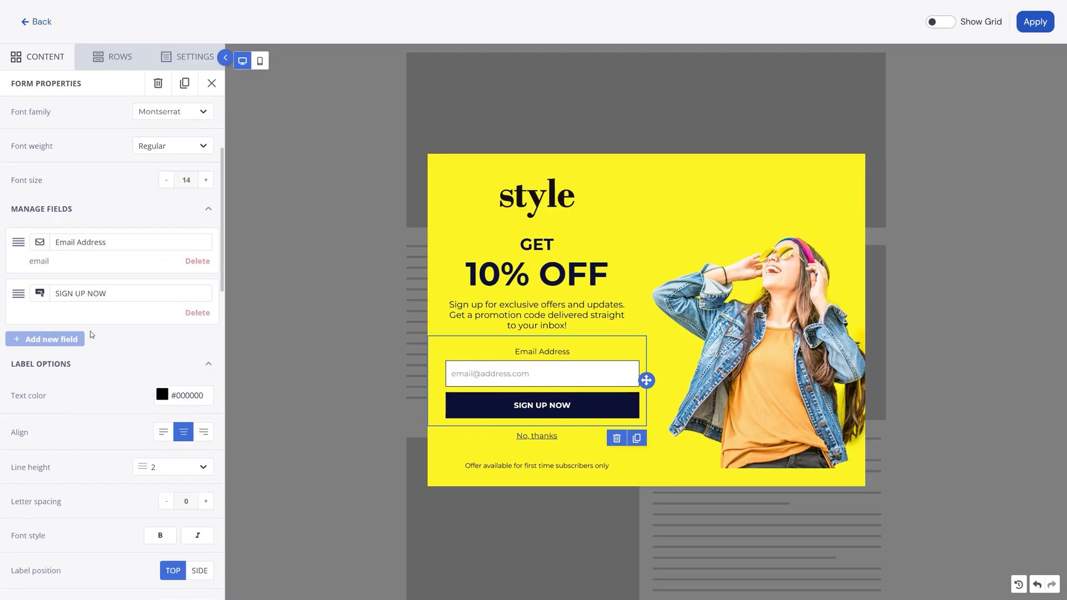
scroll(91, 334, down, 4)
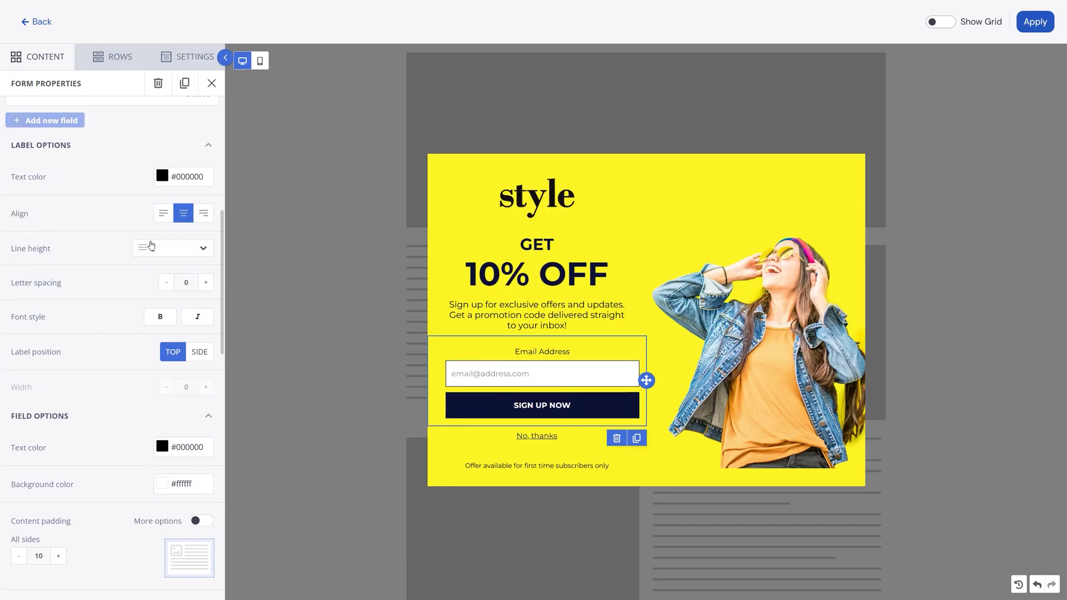
click(158, 319)
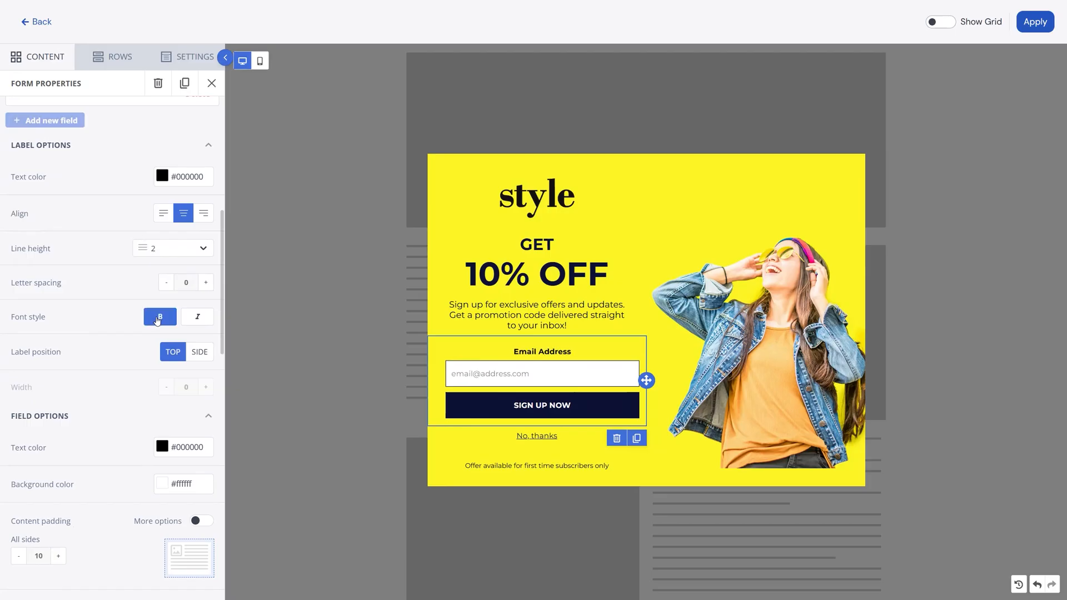
click(159, 317)
click(200, 353)
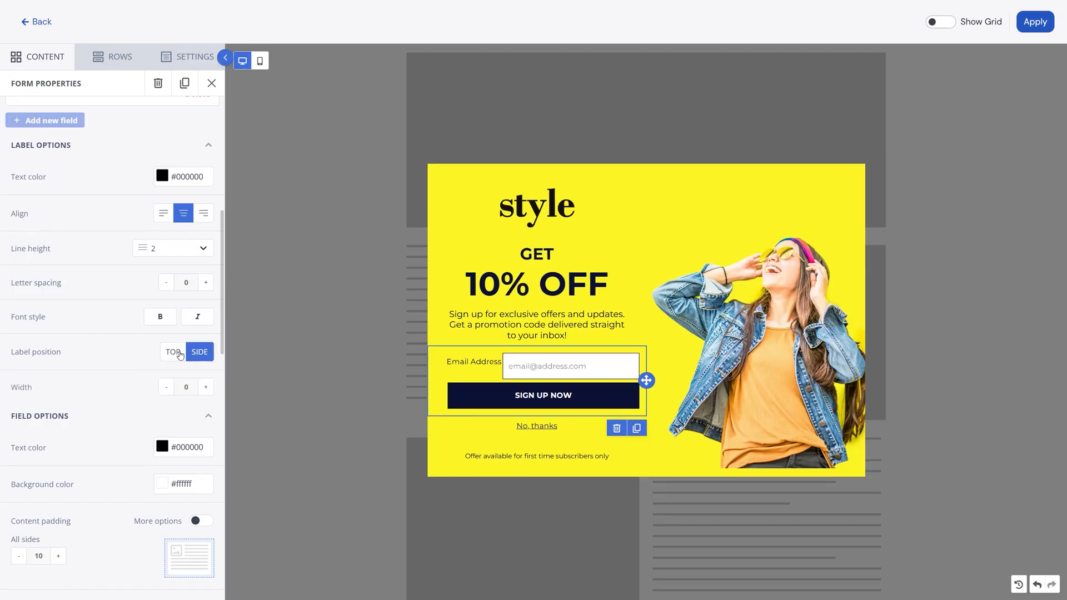
click(178, 353)
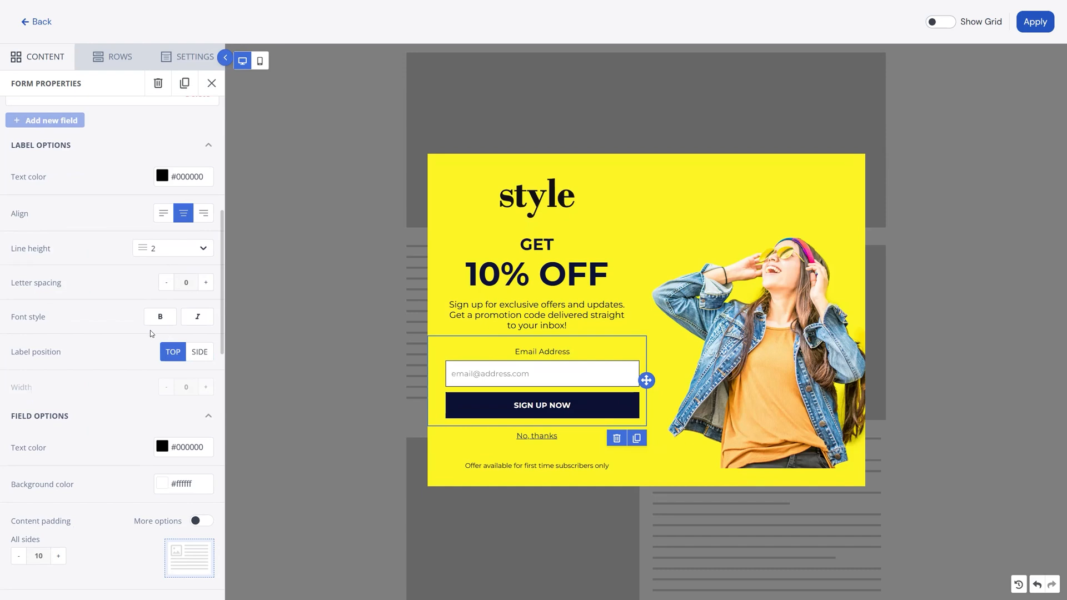
Try out the border thickness and line style options for the form's input fields.
scroll(150, 330, down, 4)
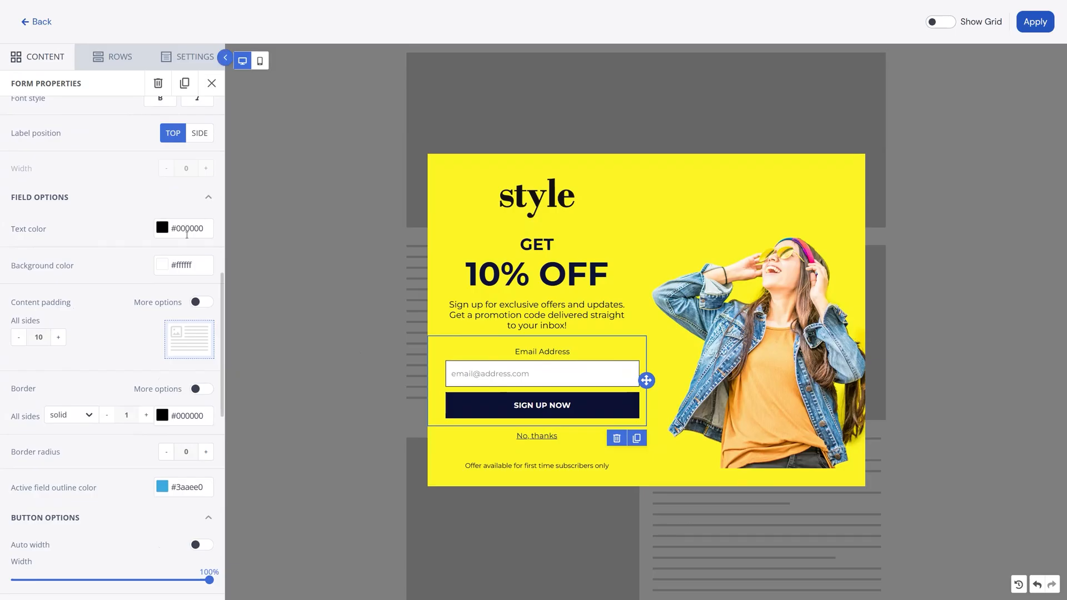
click(148, 416)
click(148, 415)
click(148, 415)
click(76, 418)
click(72, 456)
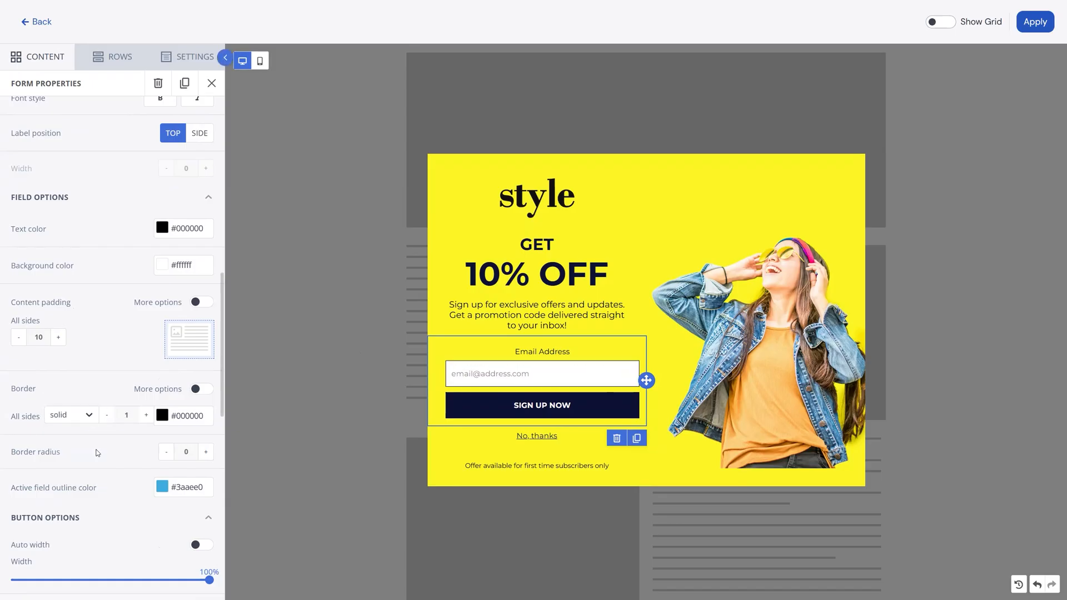
Try out the width slider and left alignment for the SIGN UP NOW button.
scroll(97, 454, down, 2)
scroll(97, 455, down, 5)
mouse_move(209, 274)
mouse_down()
mouse_move(97, 273)
mouse_move(209, 274)
mouse_up()
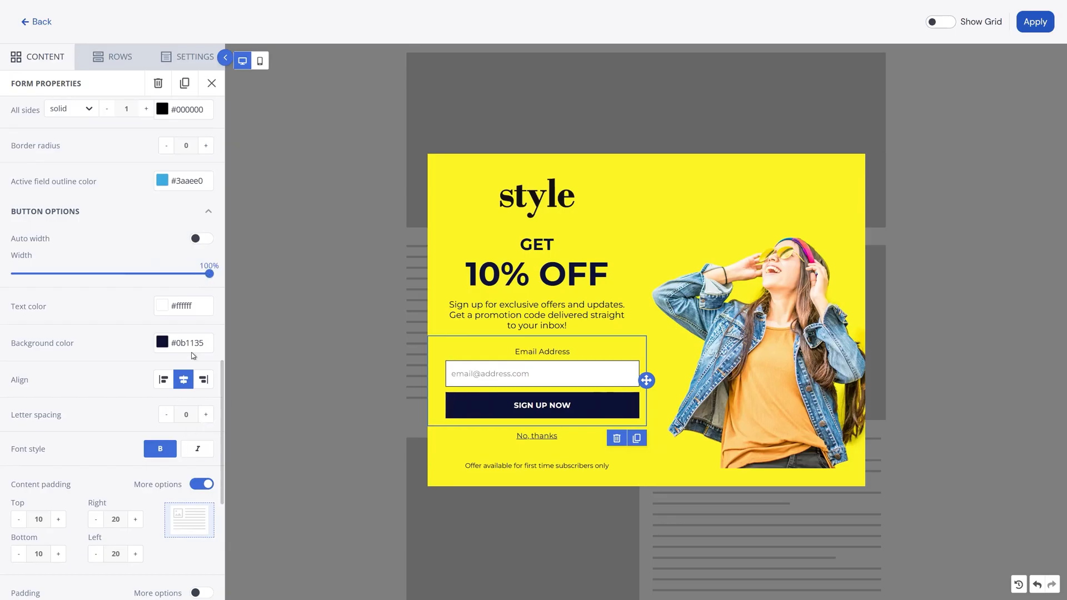
click(168, 381)
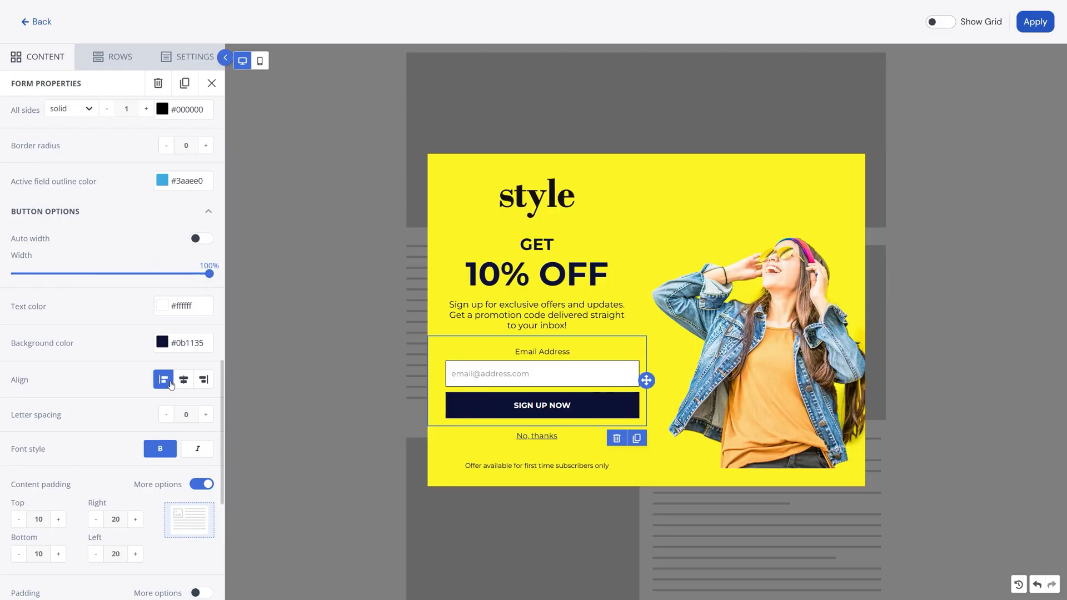
click(184, 380)
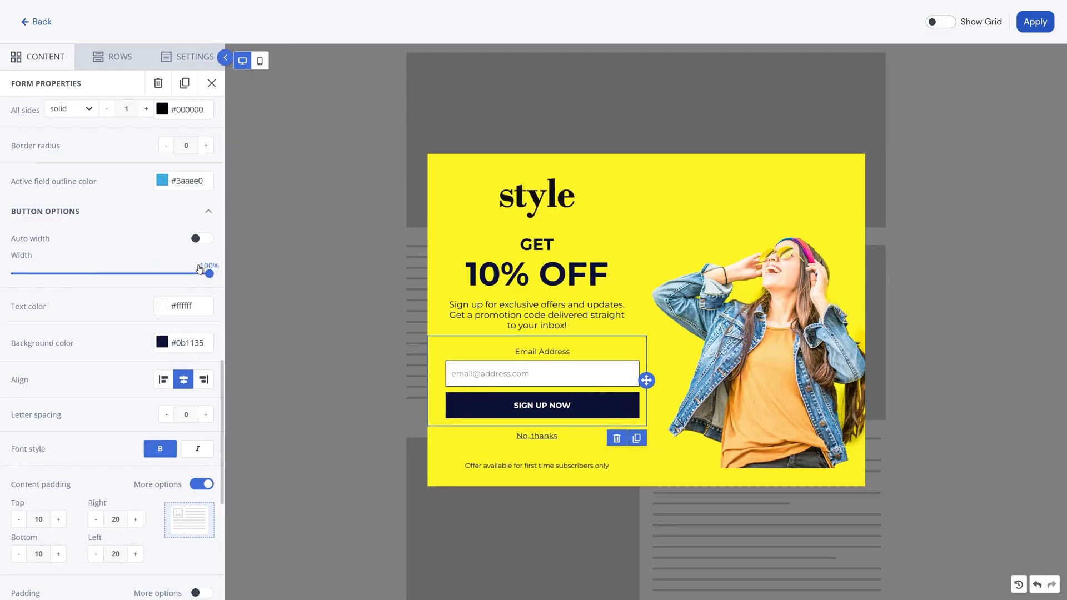
Try increasing the top and bottom content padding of the SIGN UP NOW button.
scroll(128, 362, down, 2)
scroll(128, 362, down, 1)
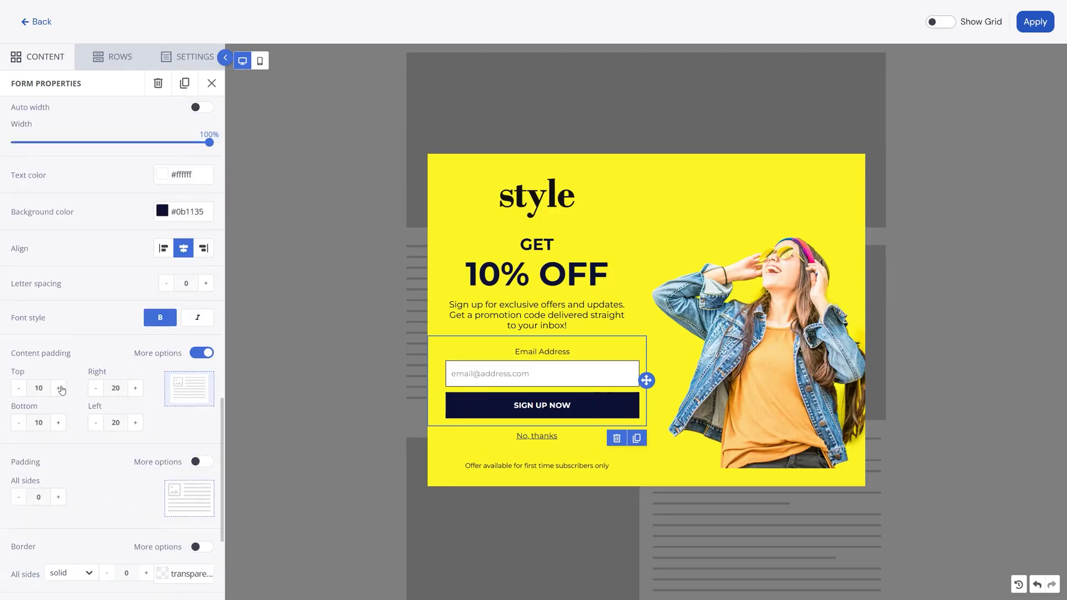
click(58, 387)
click(59, 424)
click(21, 424)
click(19, 388)
scroll(61, 482, down, 2)
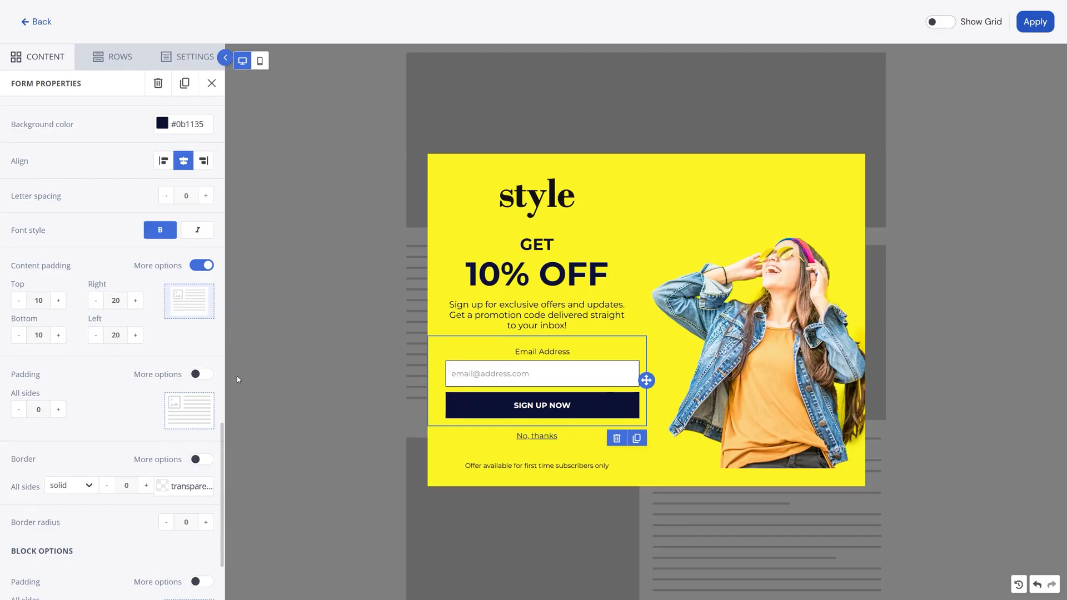
Open the form's settings for editing and add a Birthday field below Email Address.
scroll(127, 406, up, 4)
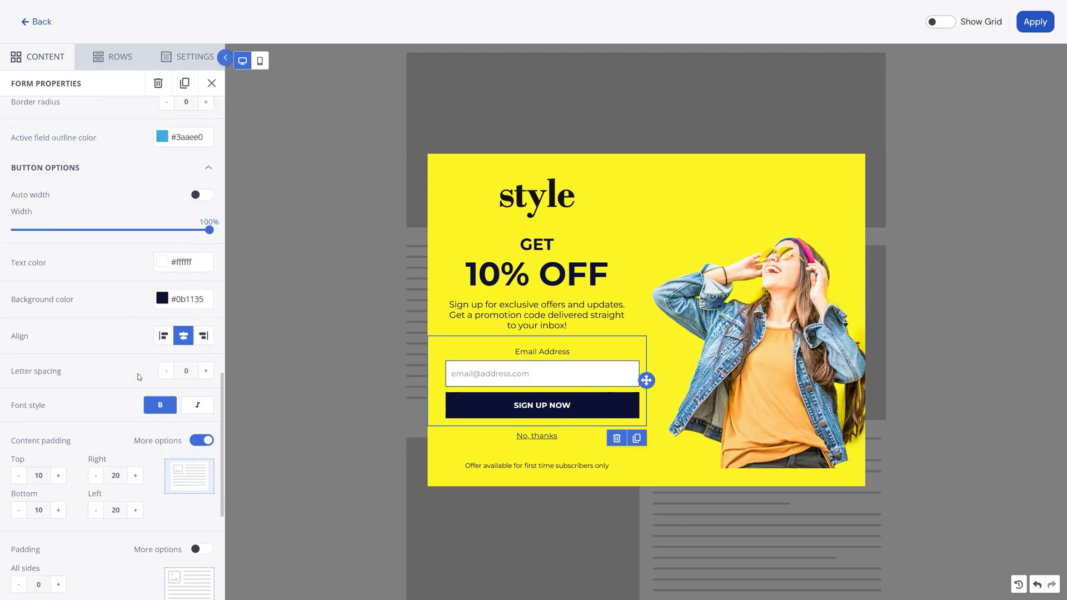
scroll(139, 377, up, 12)
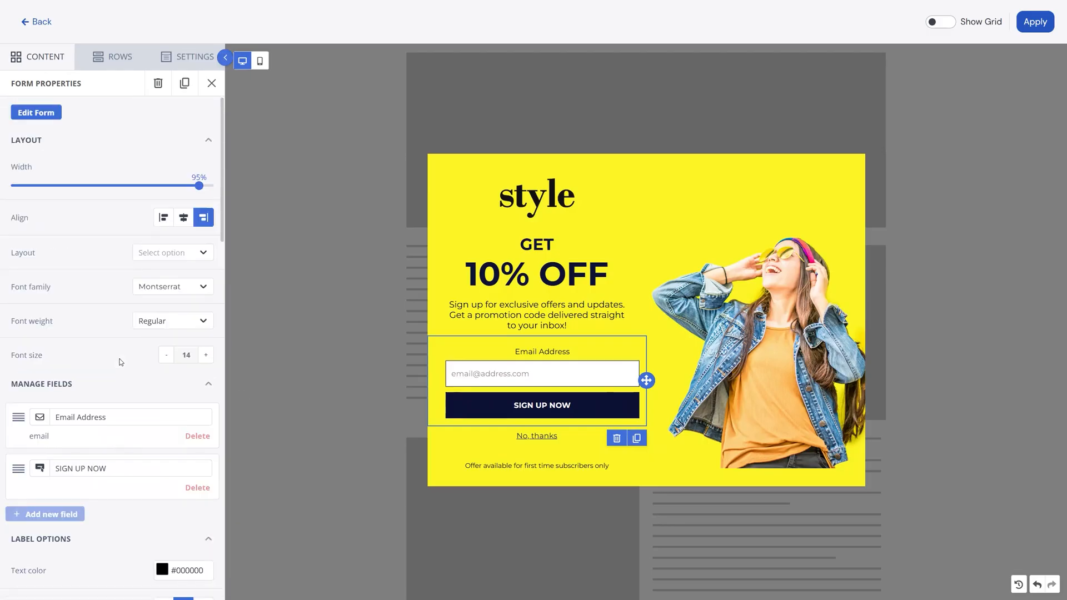
click(44, 115)
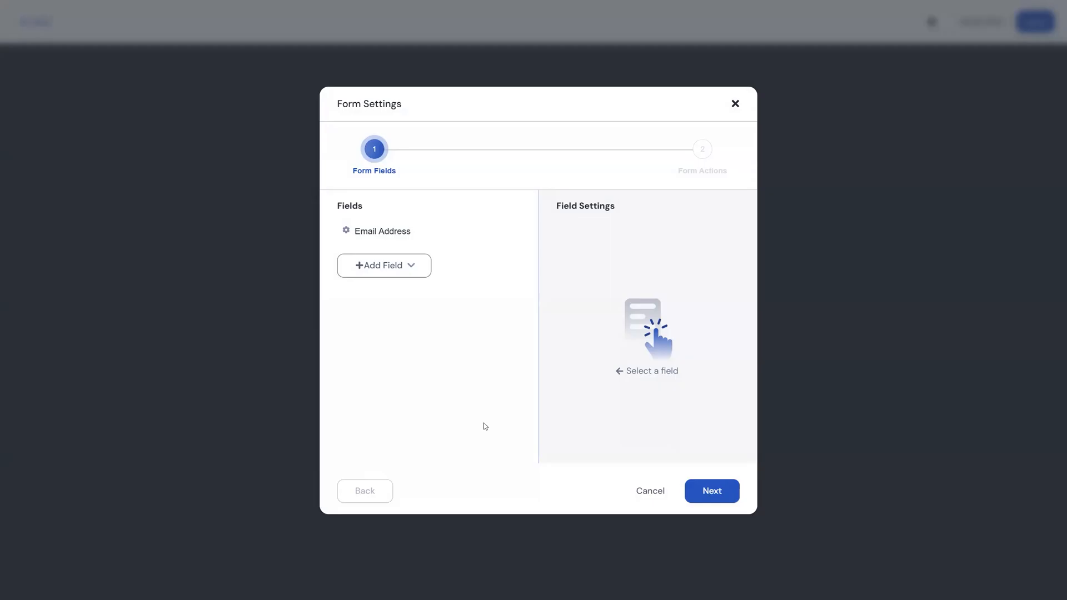
click(408, 233)
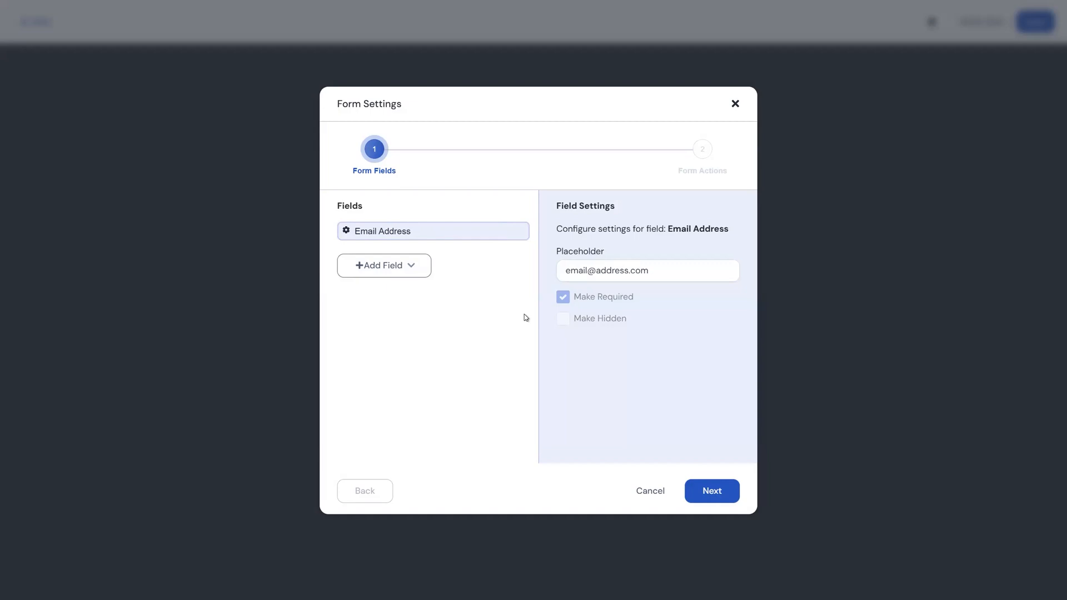
click(402, 270)
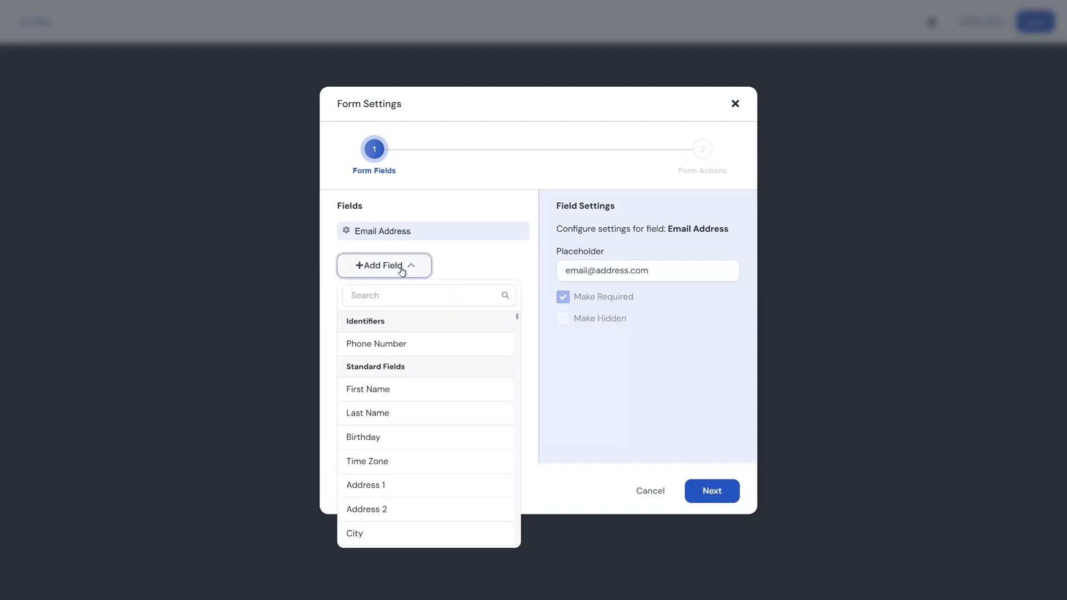
click(386, 437)
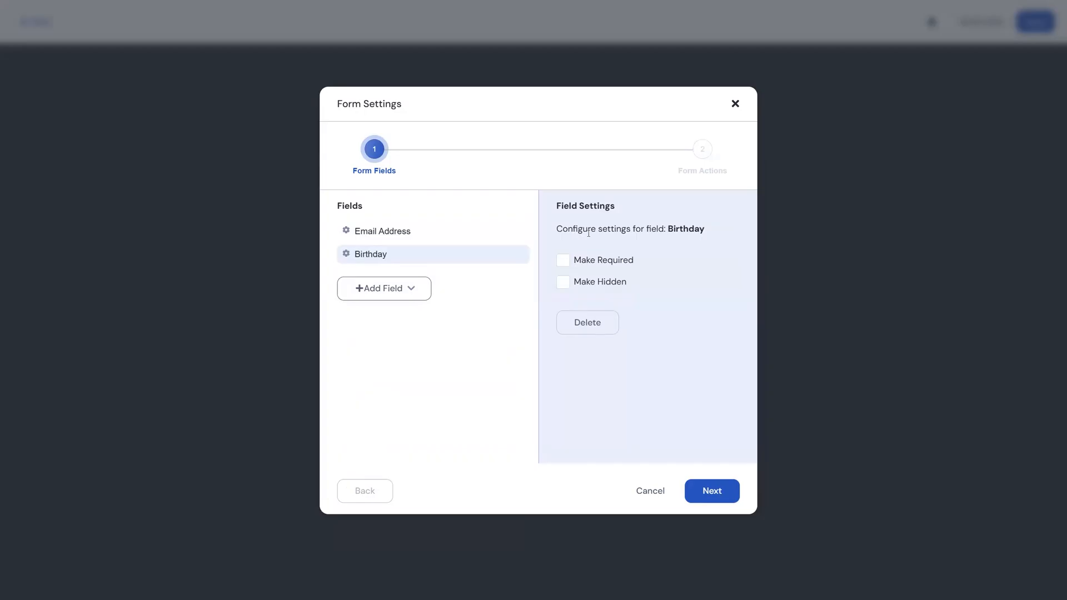
Search the available fields for "pop", add the PopUp source field, and make it checked by default and hidden.
click(410, 292)
click(389, 325)
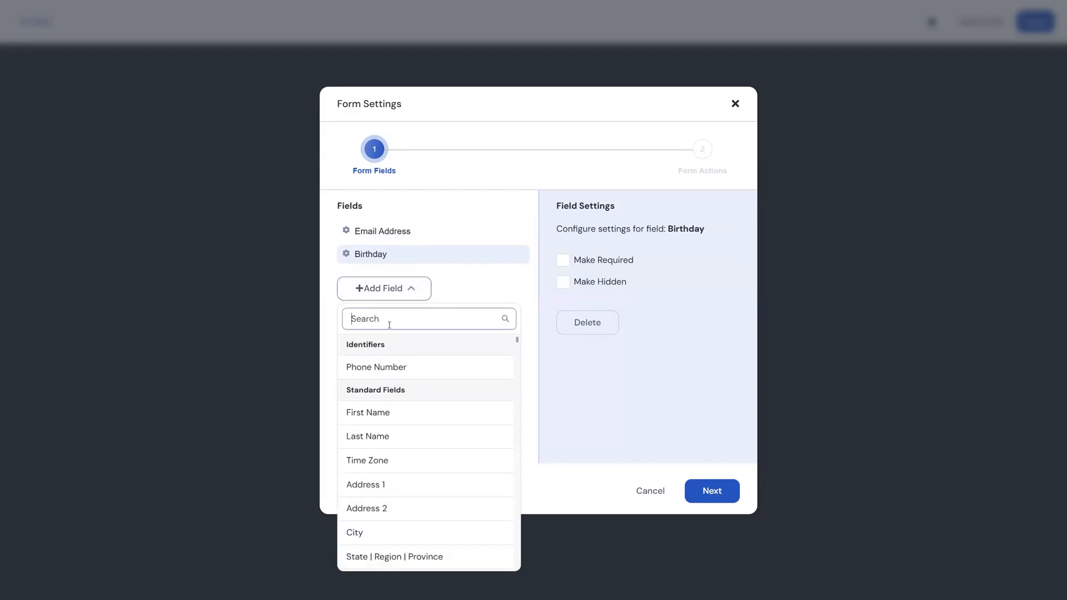
text(pop)
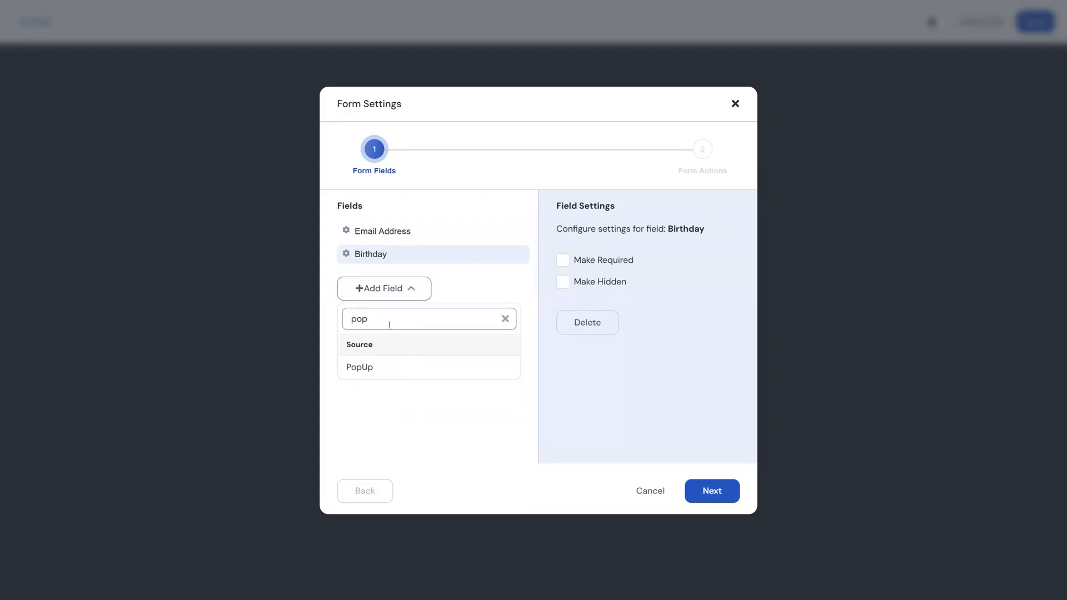
click(374, 369)
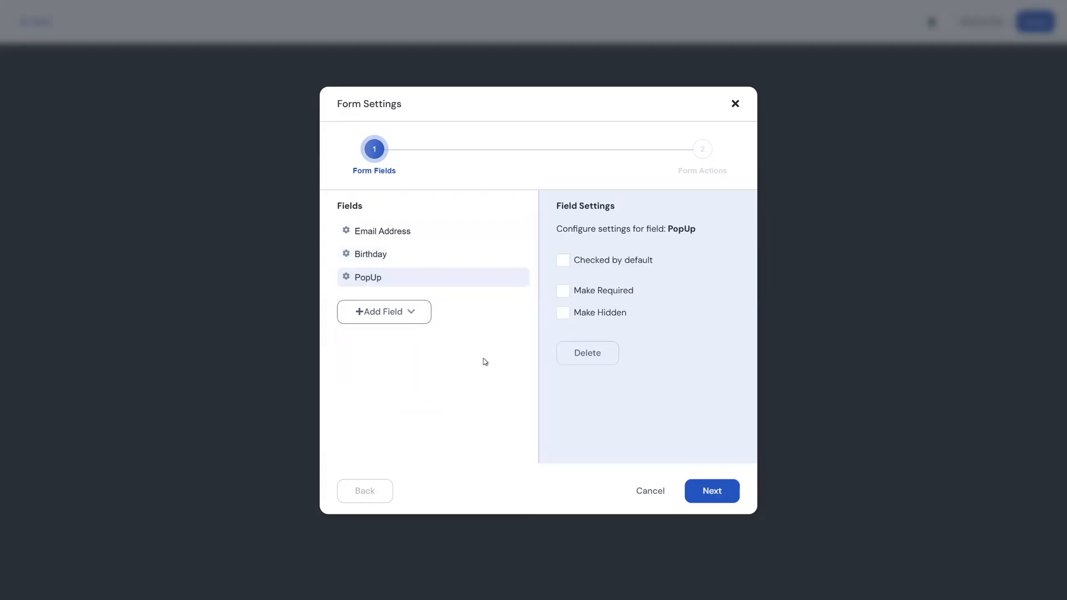
click(563, 261)
click(563, 314)
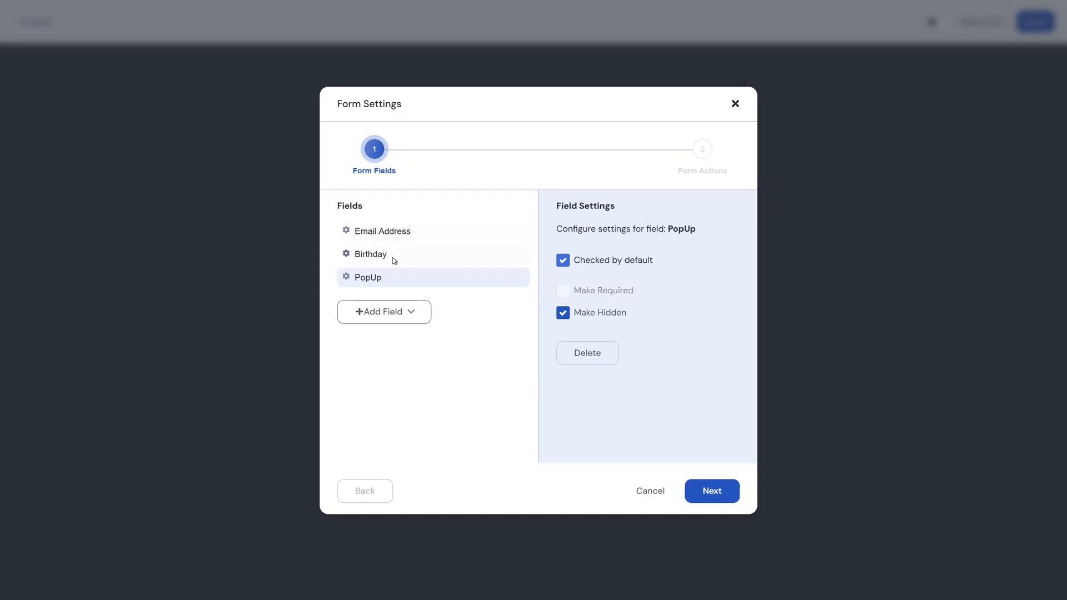
Turn on Override Email Unsubscribe, set the form's submit action to Go to Next Step, and apply the form settings.
click(711, 490)
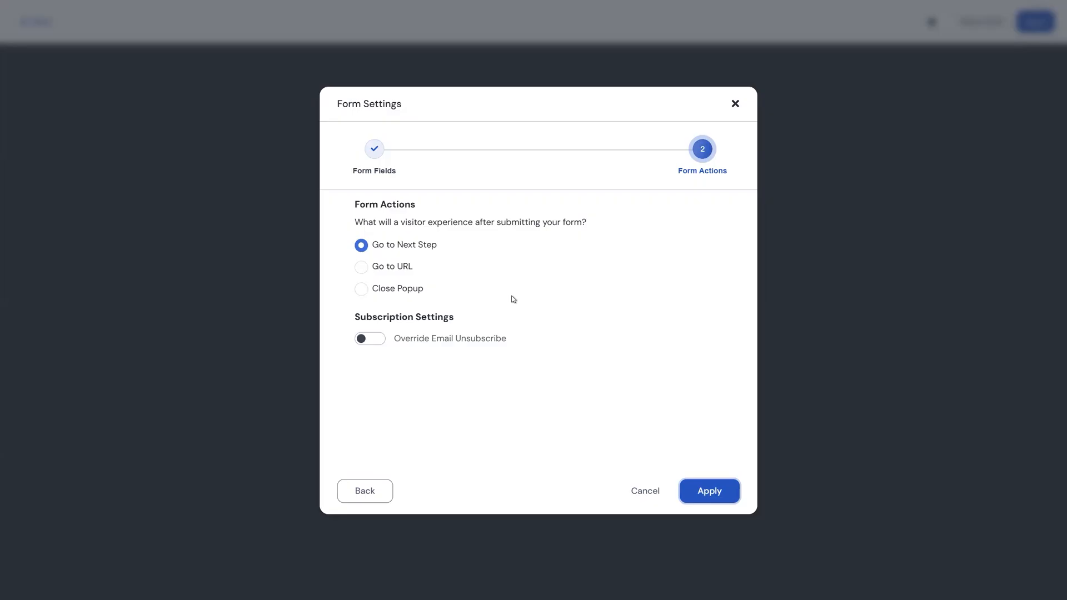
click(385, 270)
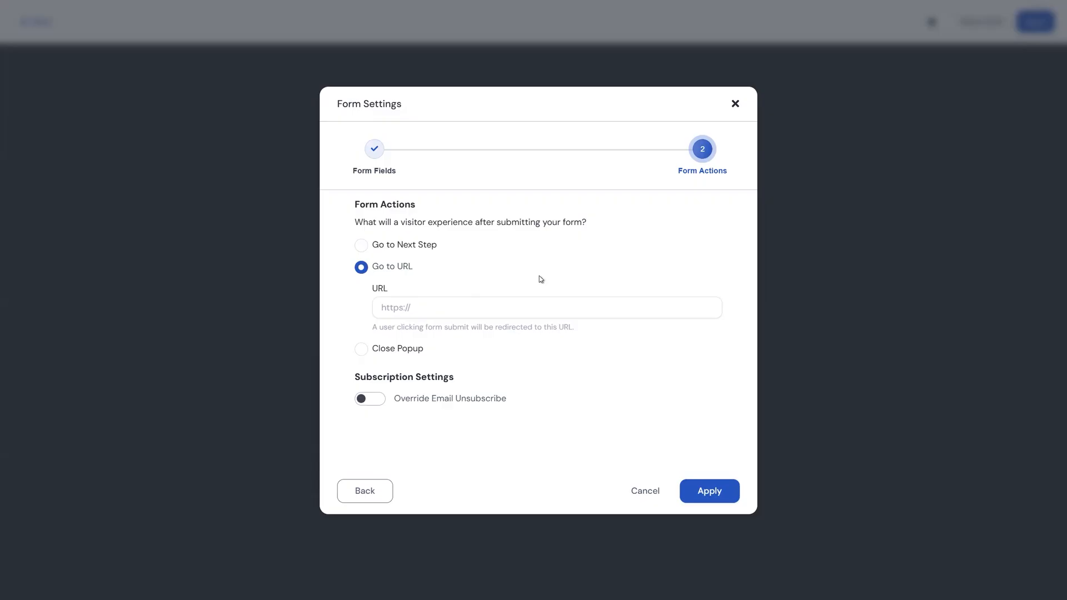
click(404, 349)
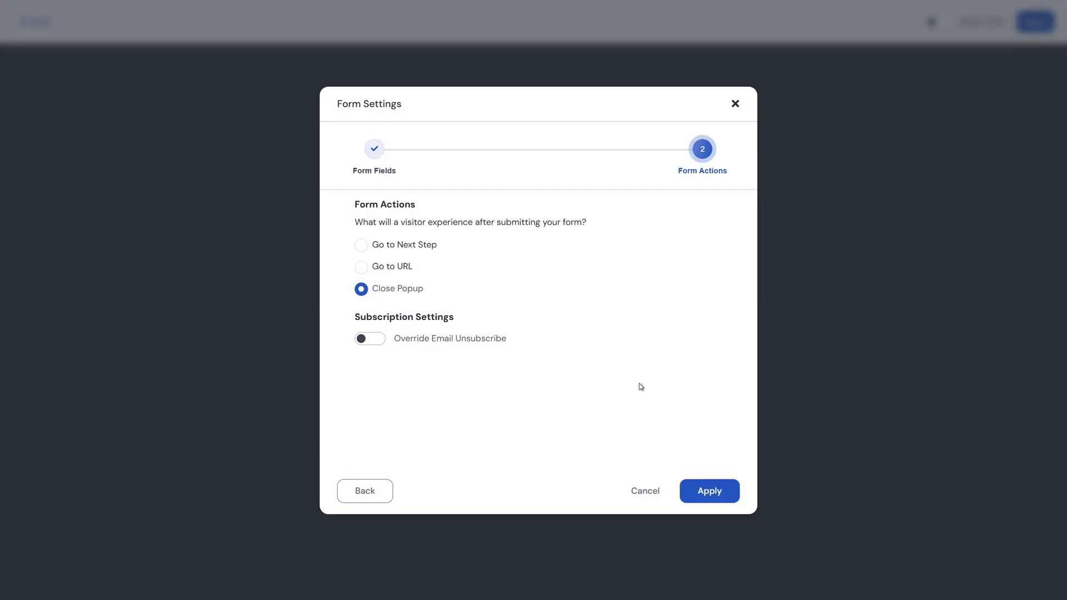
click(378, 342)
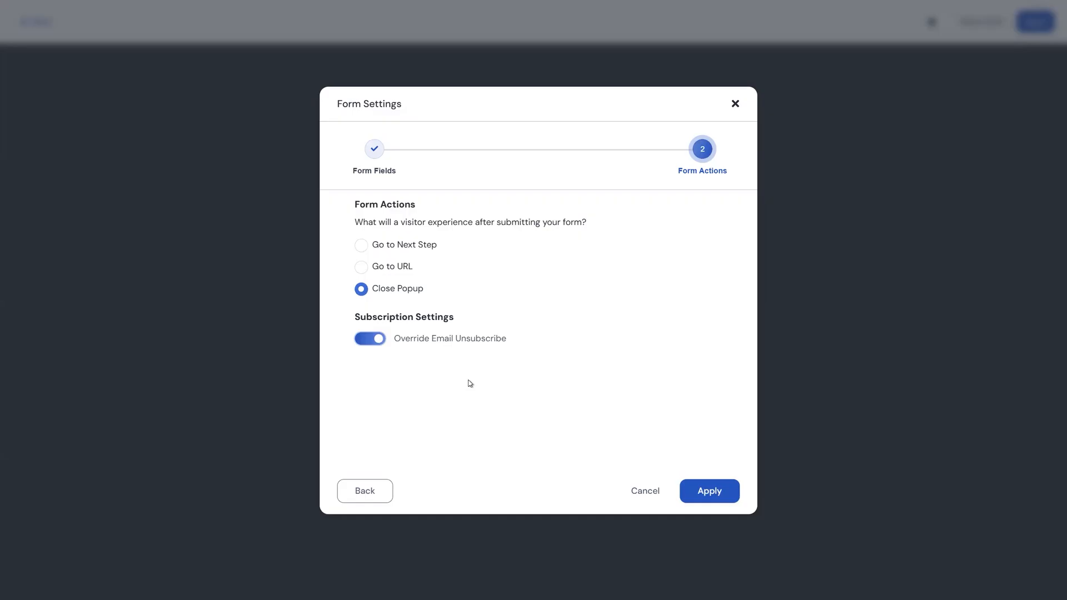
click(396, 245)
click(721, 491)
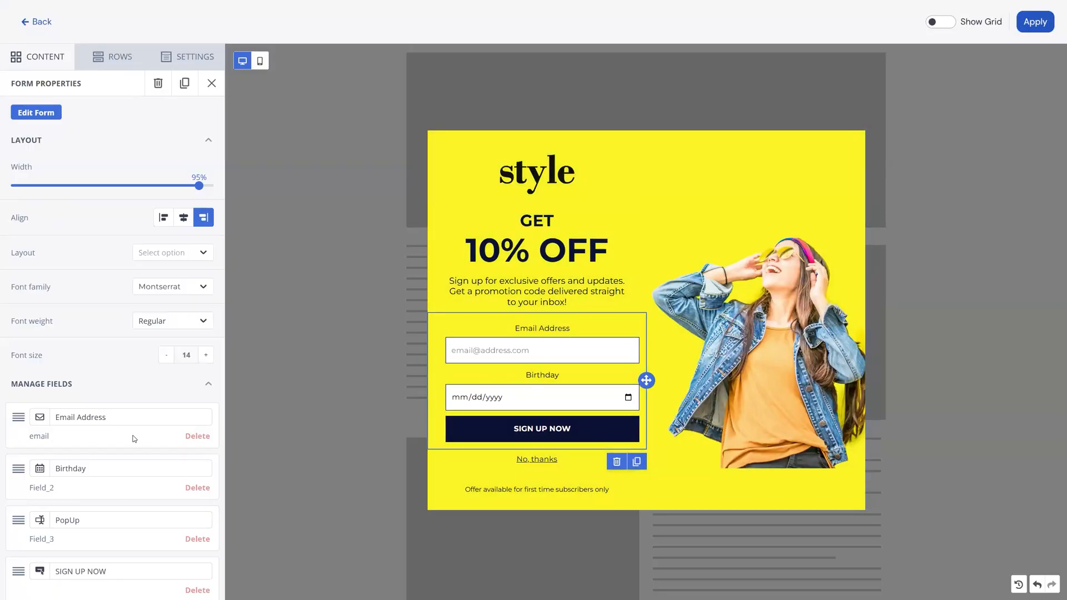
Reorder the form's fields so that Birthday comes before Email Address.
scroll(70, 514, down, 1)
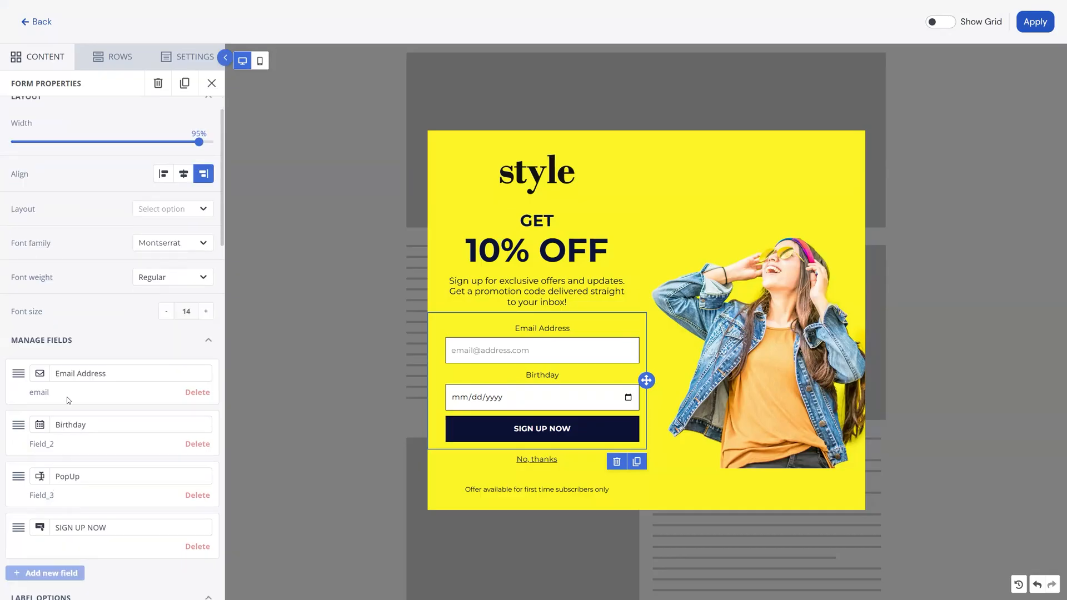
drag(19, 476, 16, 475)
drag(18, 426, 11, 372)
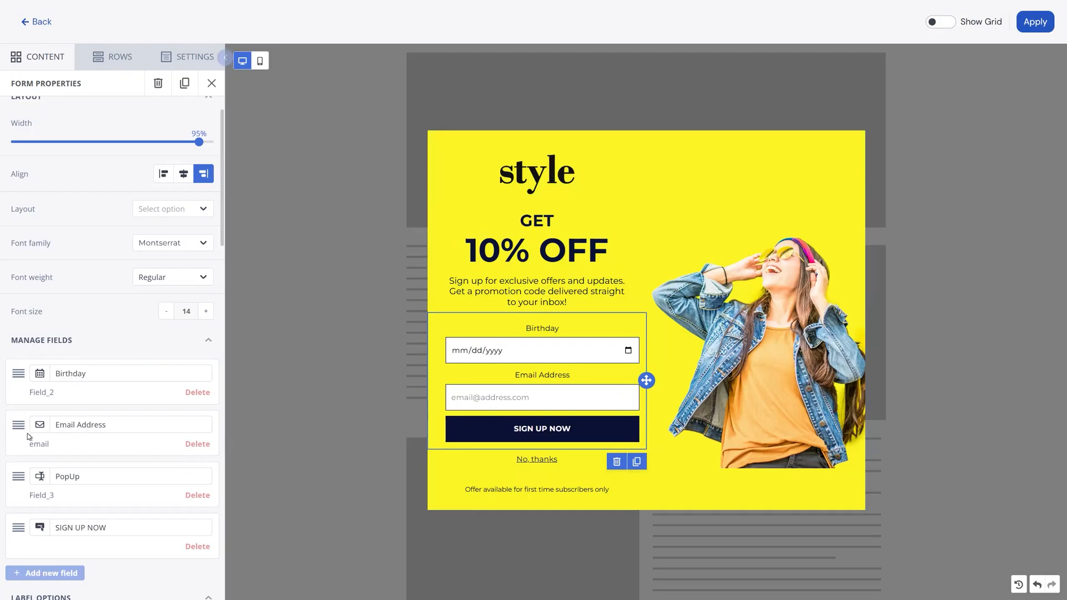
Move Email Address above Birthday, try the Grid layout, and set the form's layout to Vertical.
drag(18, 425, 22, 373)
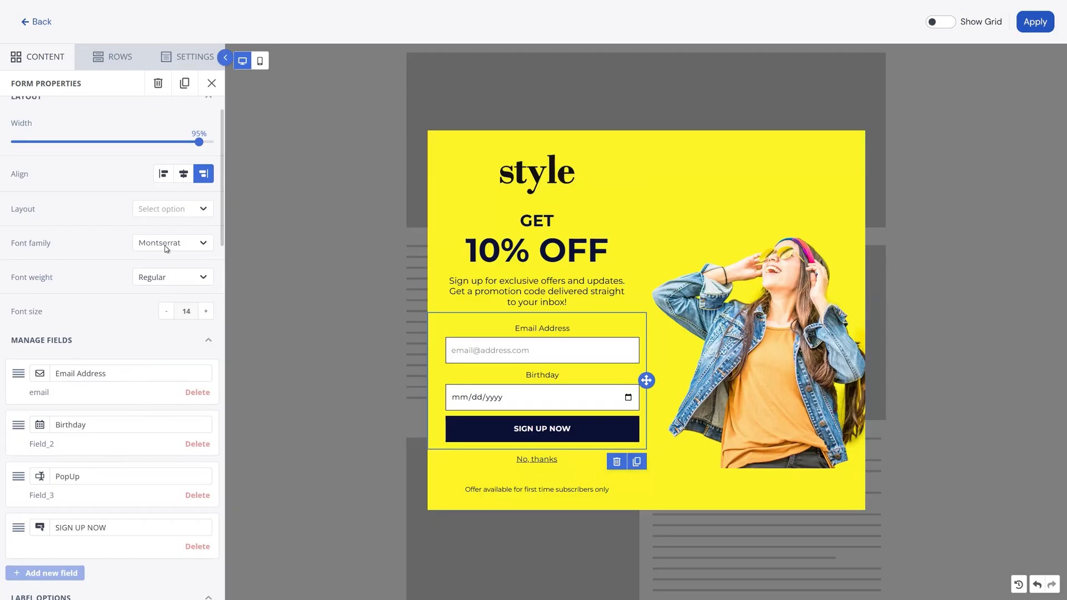
click(177, 210)
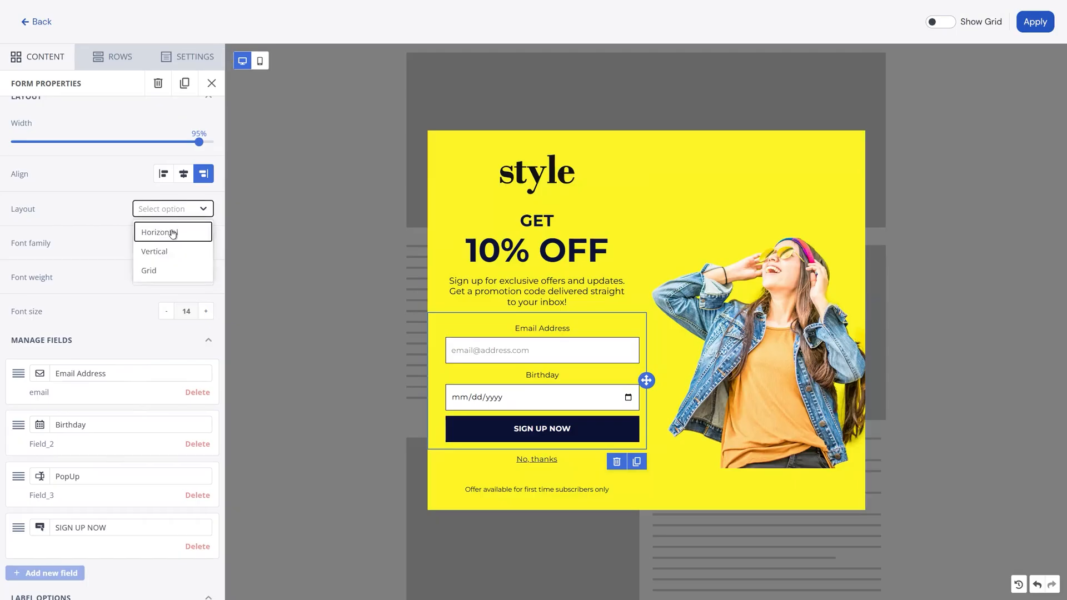
click(168, 269)
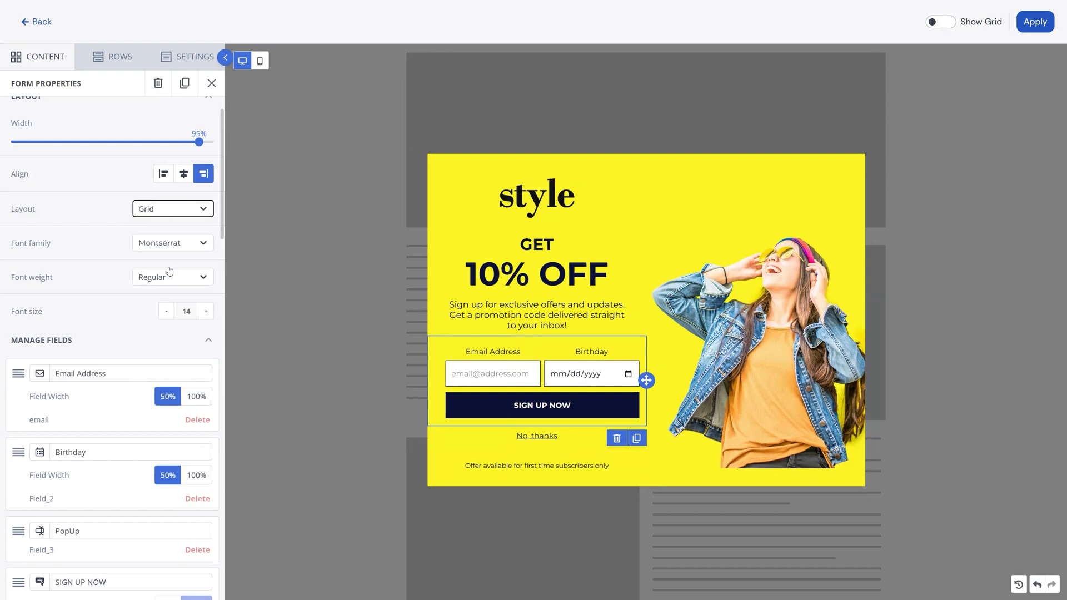
click(146, 215)
click(161, 252)
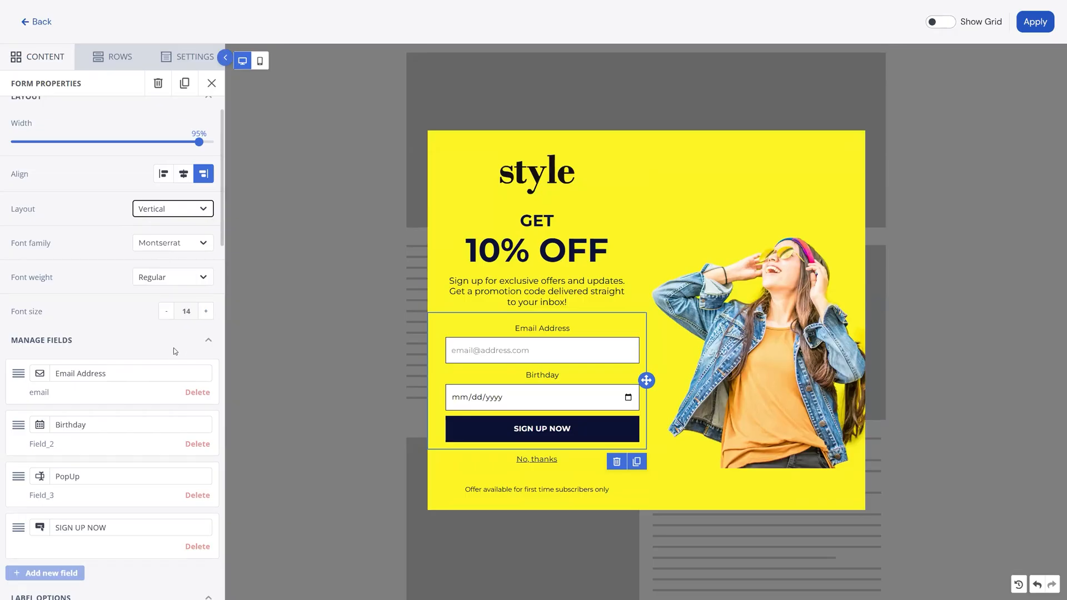
Add a button below the sign-up form and set its background color to #0b1135.
click(49, 58)
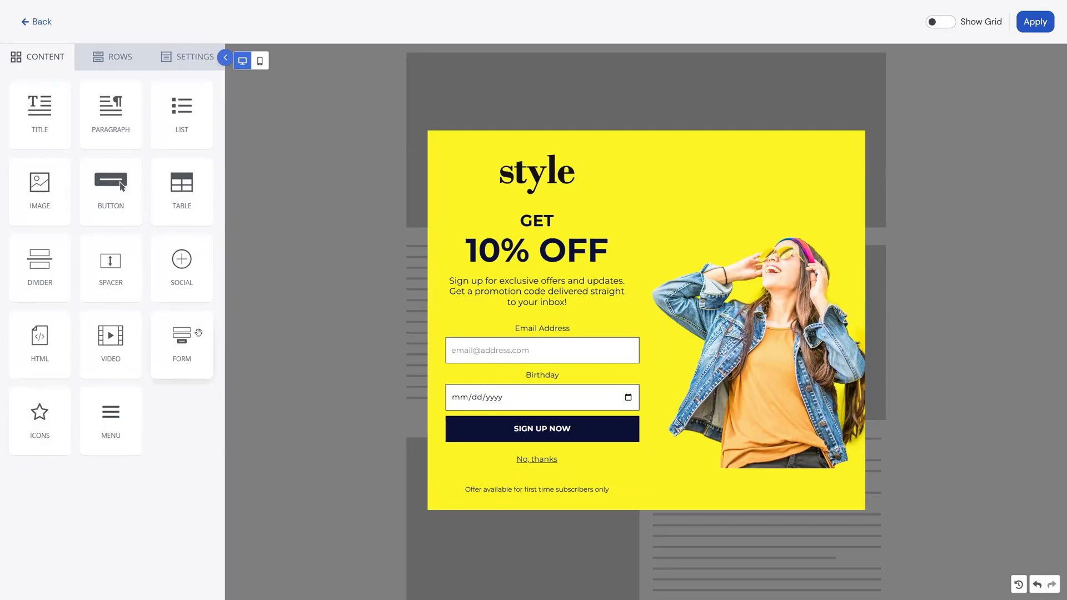
drag(100, 207, 512, 452)
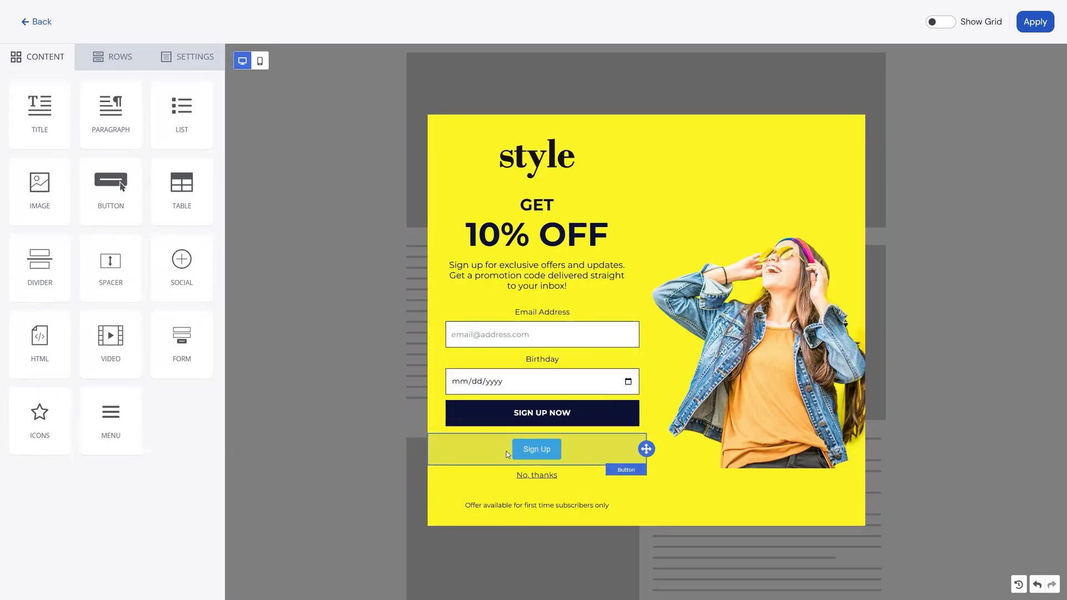
click(508, 453)
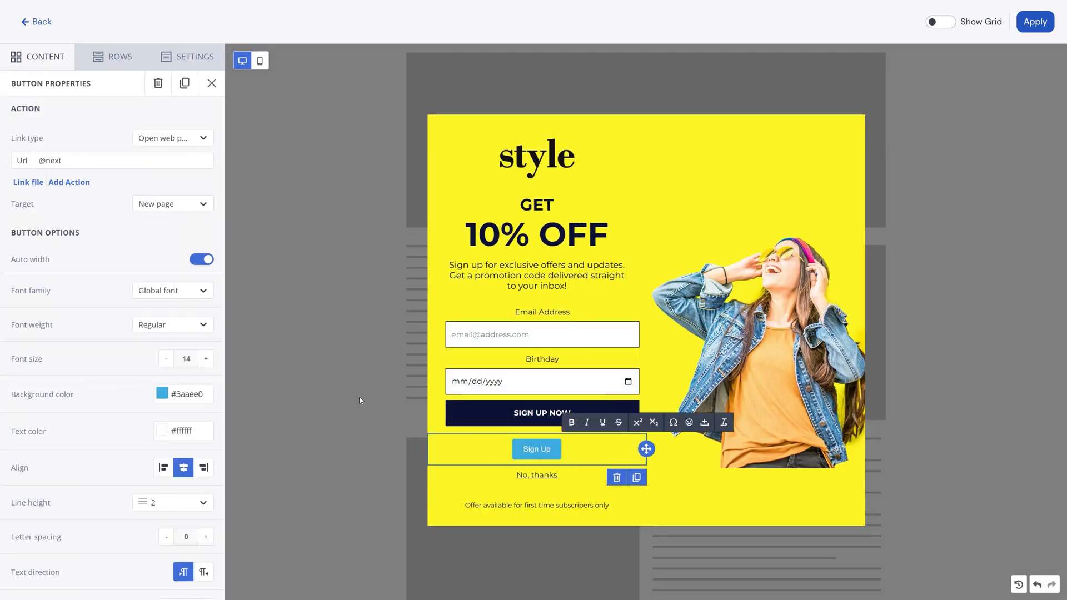
double_click(189, 394)
text(0b1135)
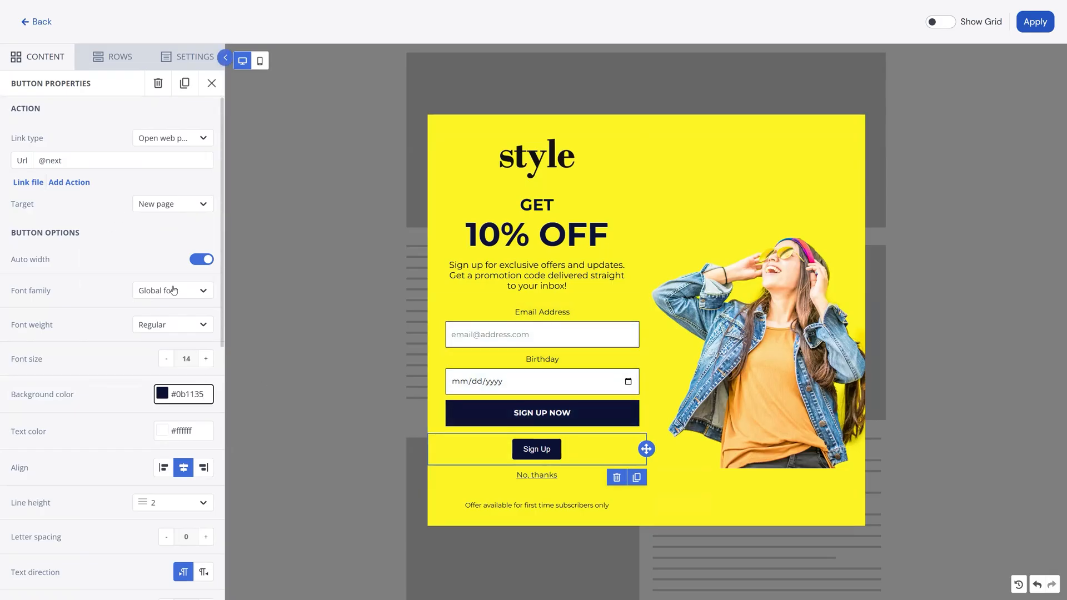
Disable the new button's auto width, set its width to 90%, and set its border radius to 0.
click(201, 262)
drag(145, 295, 194, 296)
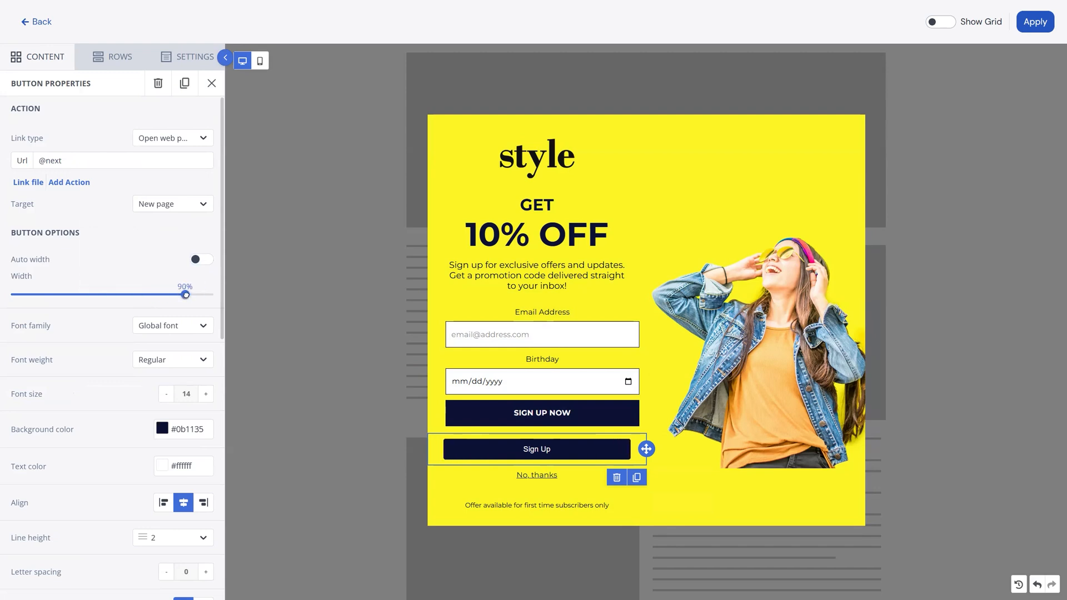
scroll(165, 378, down, 4)
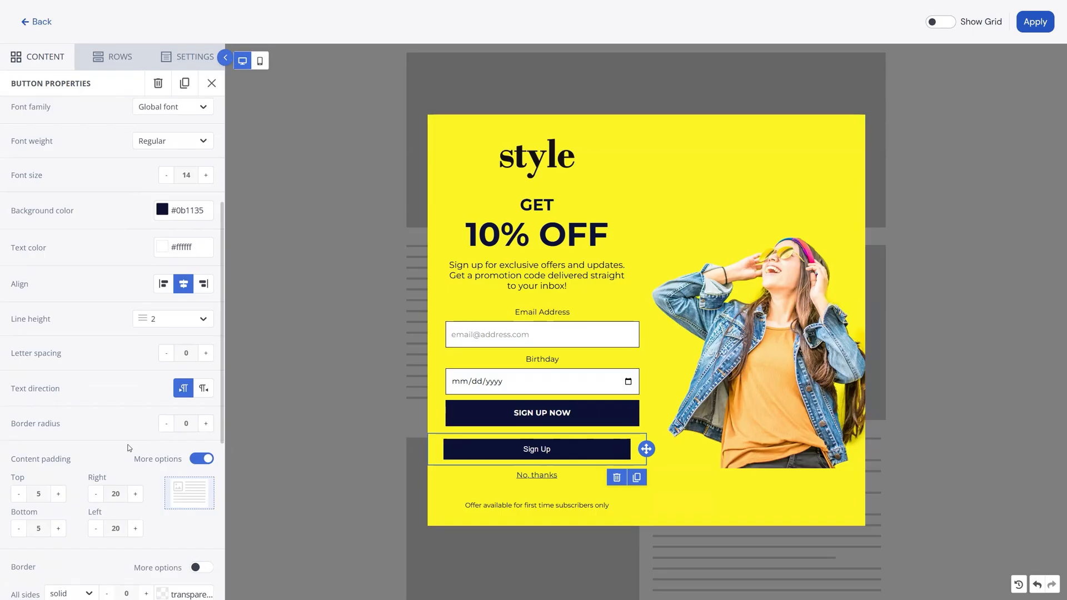
Set the new button's top and bottom content padding to 15.
scroll(130, 449, down, 2)
click(58, 407)
click(58, 441)
click(59, 441)
click(59, 409)
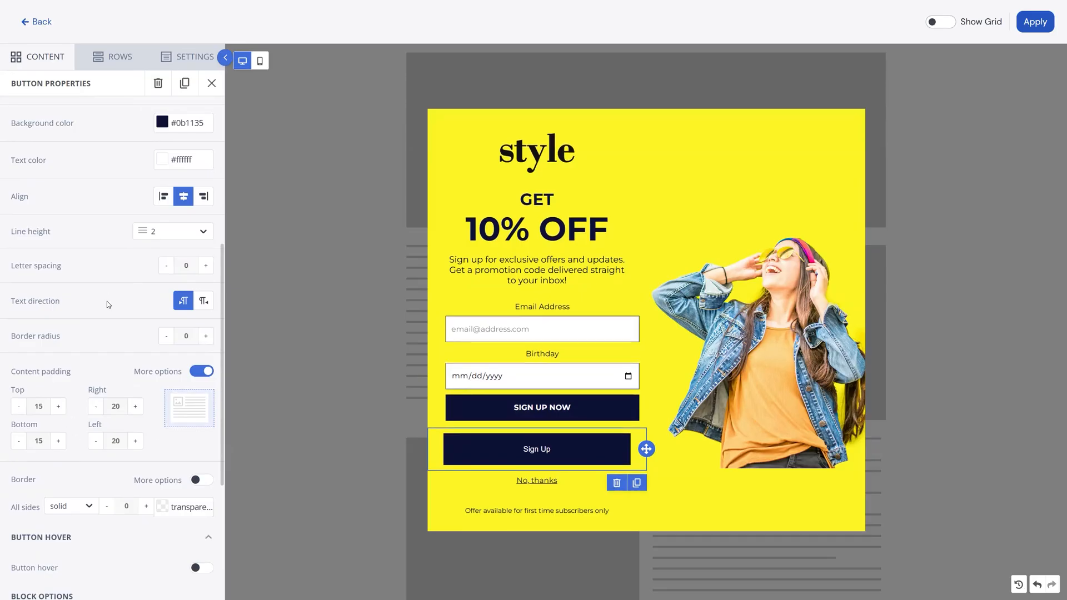
Set the new button's font to Cabin Bold at size 17 and change its label to "TAP TO JOIN".
scroll(108, 306, up, 5)
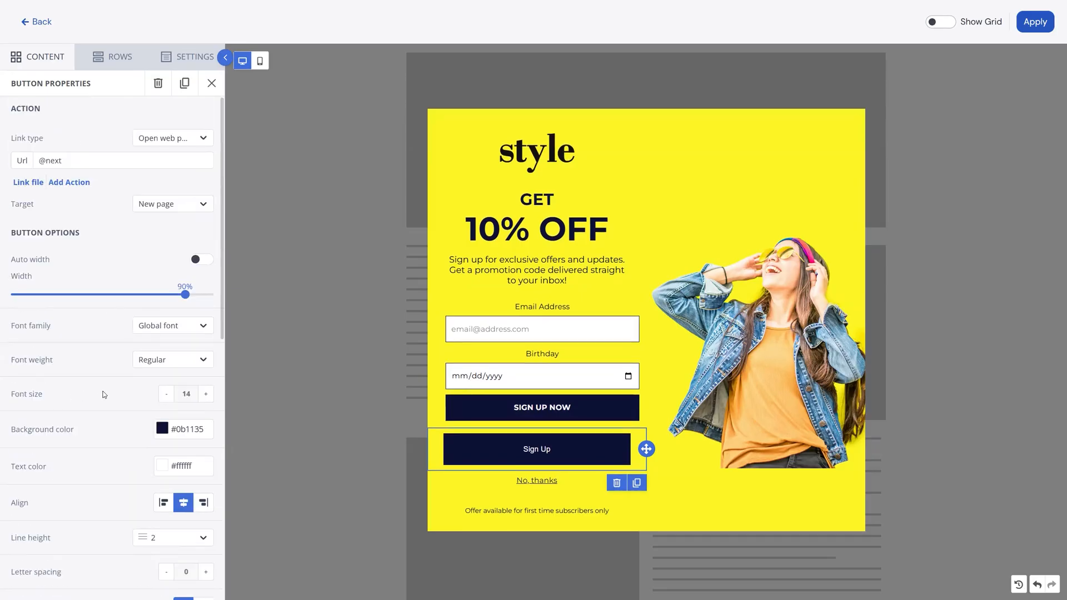
click(205, 394)
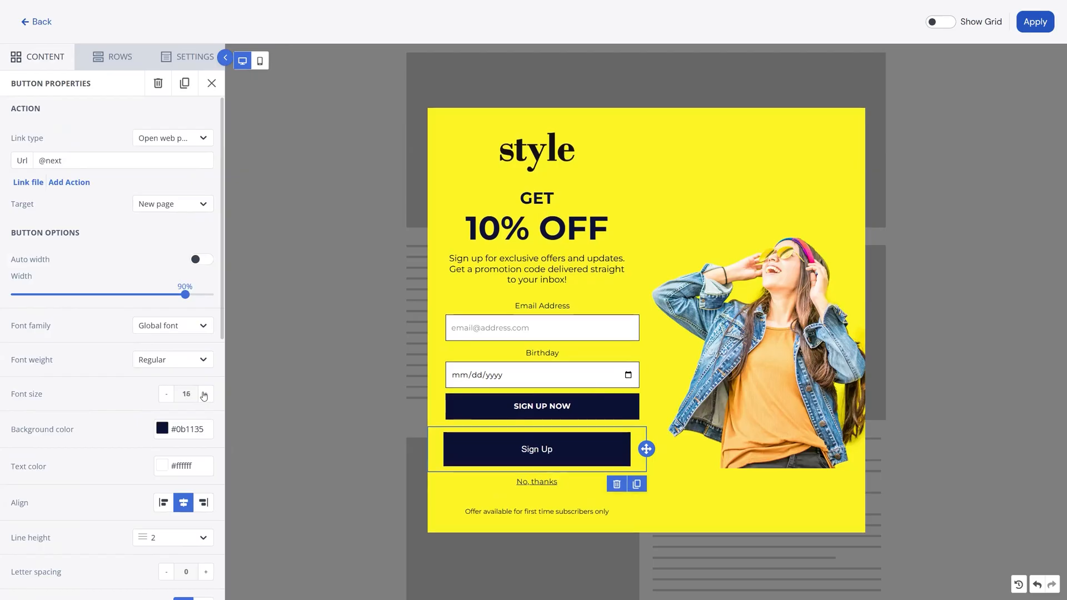
click(176, 332)
scroll(169, 347, down, 3)
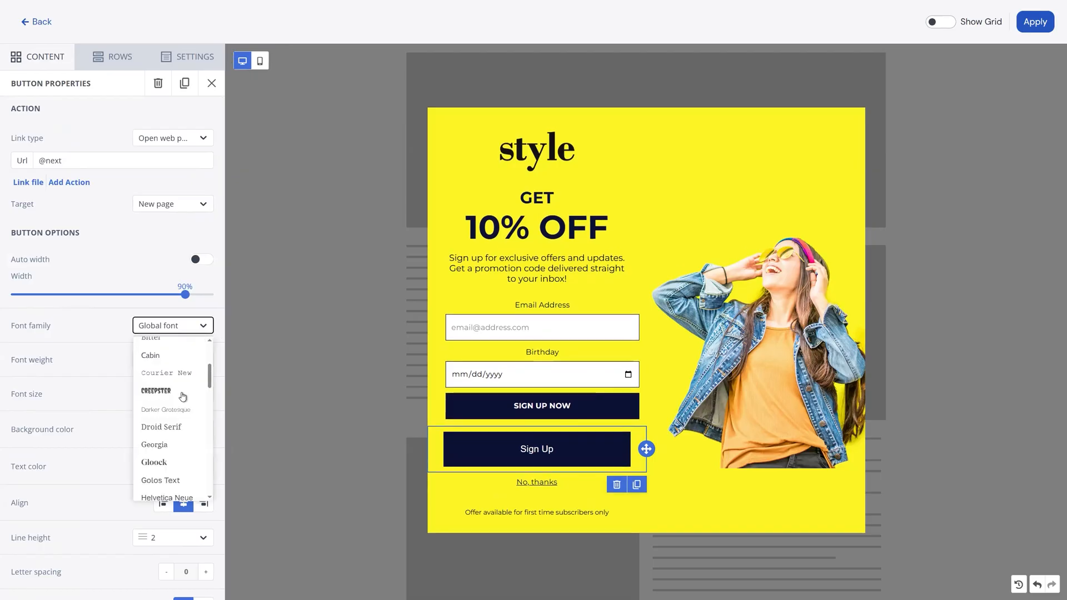
click(169, 355)
click(172, 361)
click(170, 403)
triple_click(531, 451)
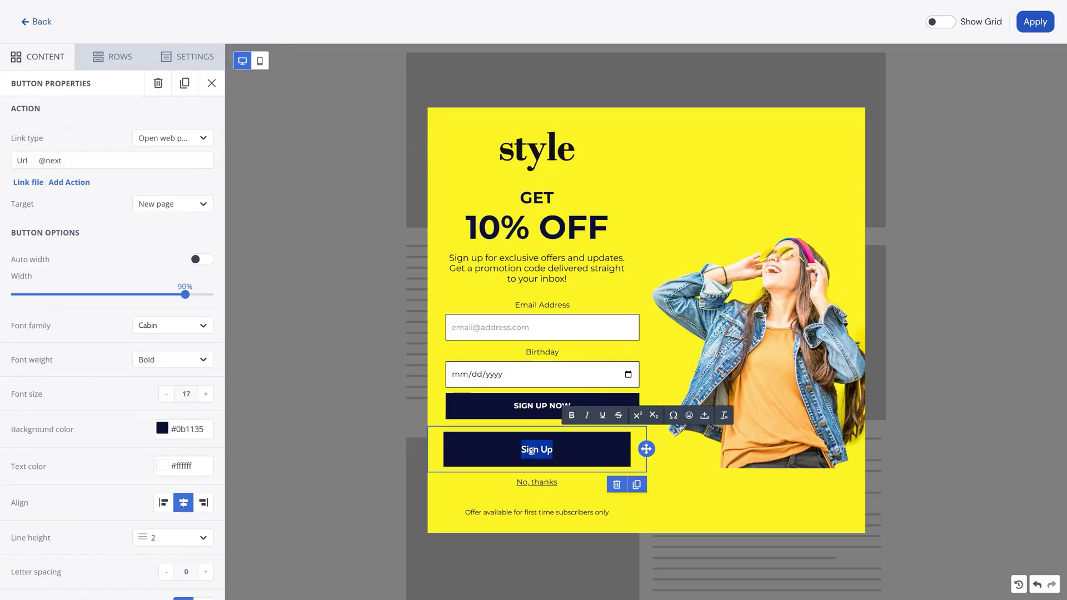
text(TAP TO JOIN)
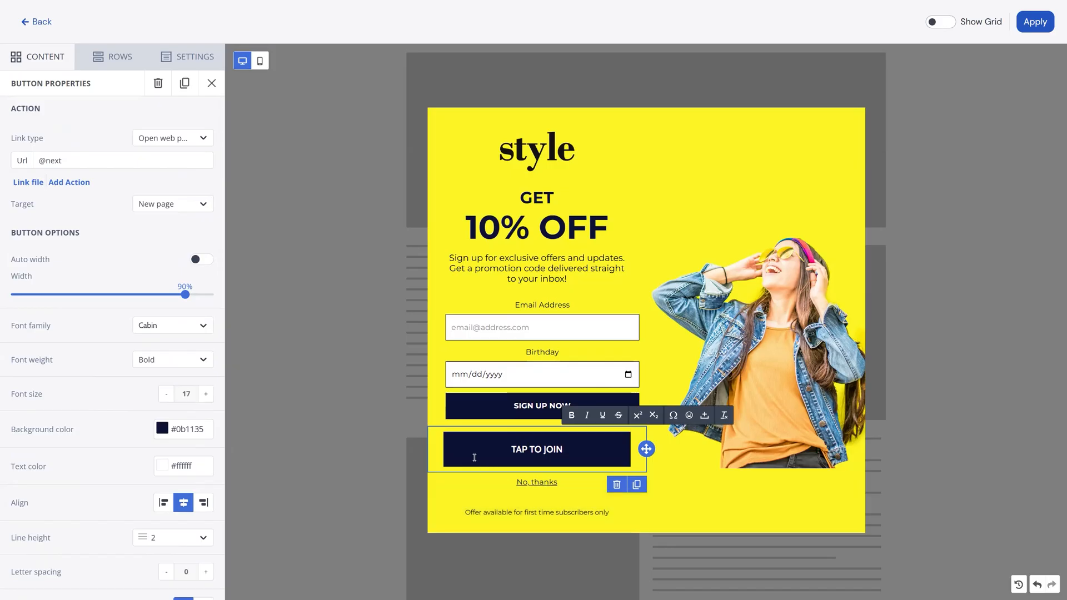
Give the button a Tap to Join action with sender code 82549 and keyword STYLE.
click(83, 183)
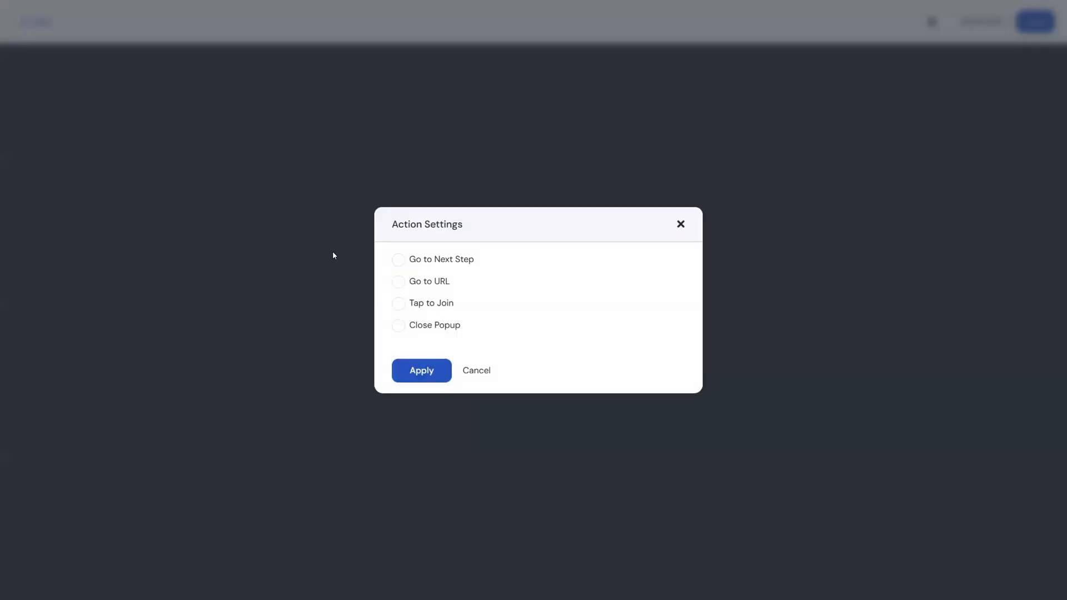
click(440, 304)
click(502, 291)
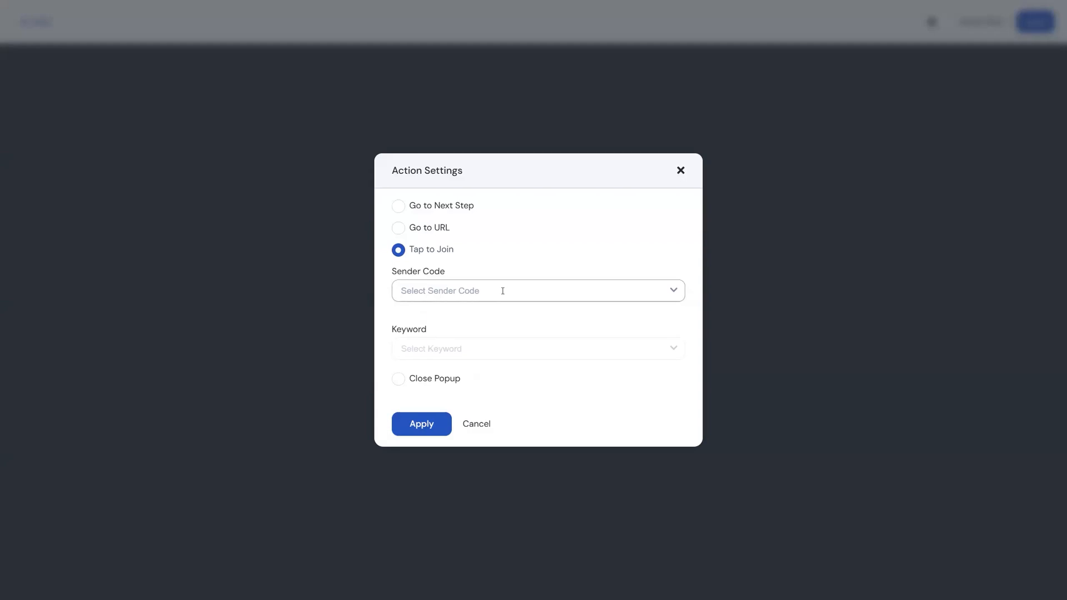
click(460, 316)
click(461, 347)
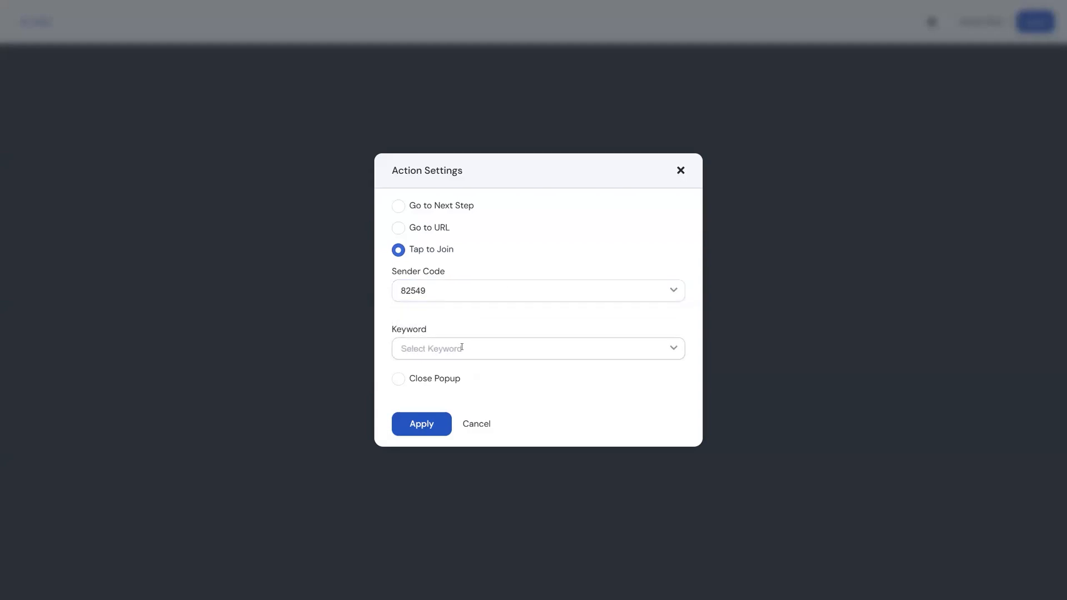
click(447, 397)
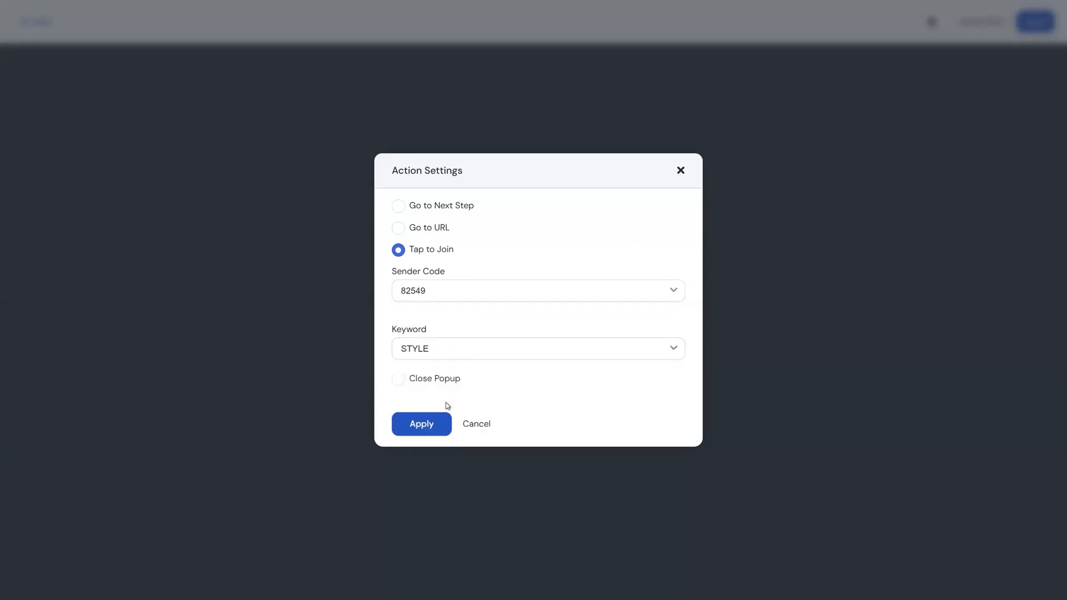
click(421, 426)
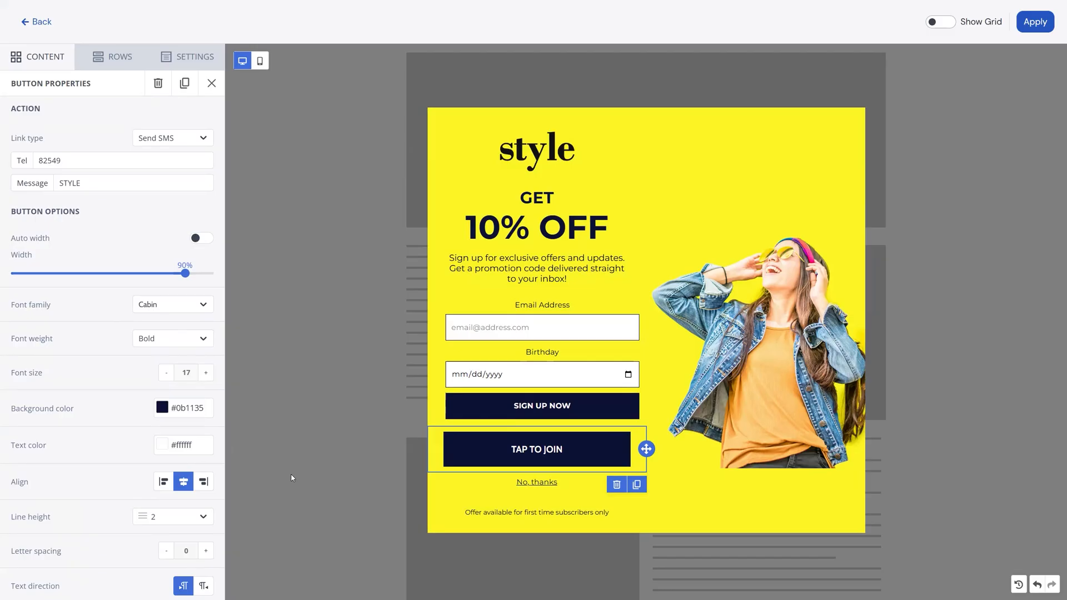
Check the popup's mobile version and set the sign-up form to be hidden on mobile.
click(260, 63)
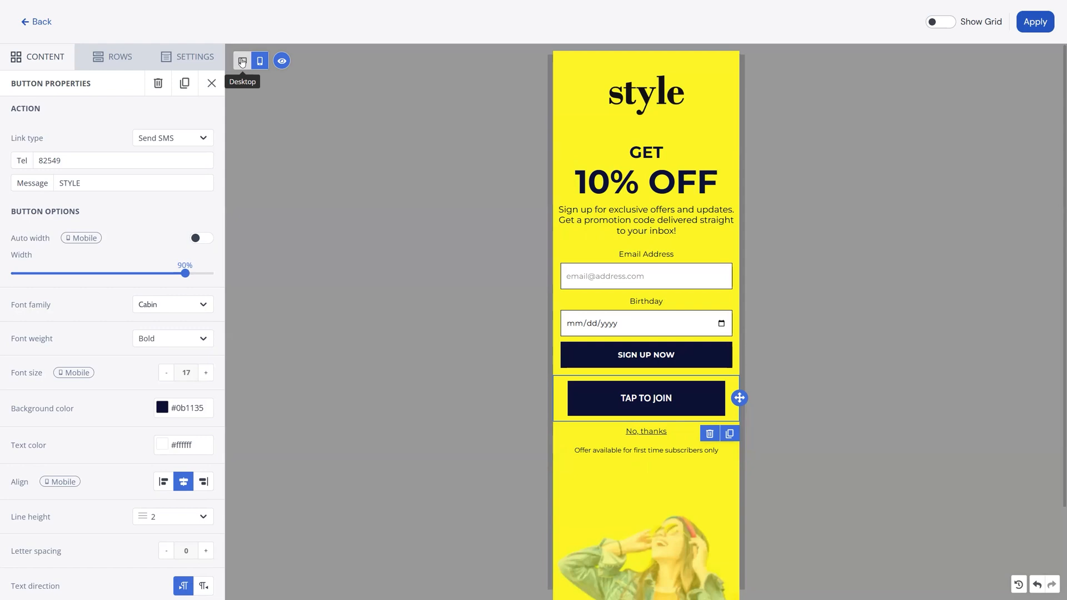
click(241, 62)
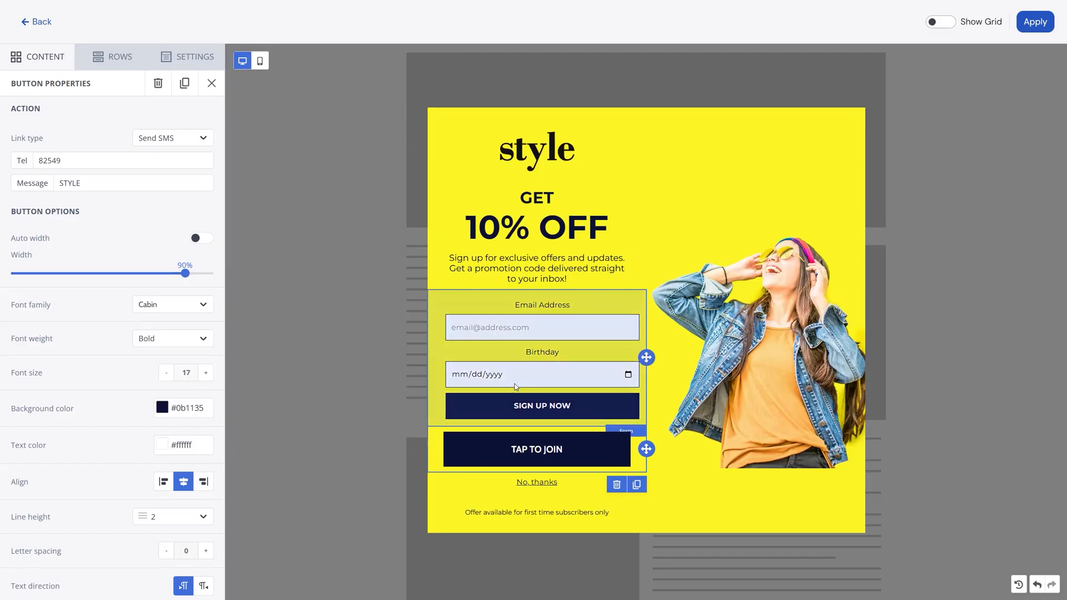
click(457, 301)
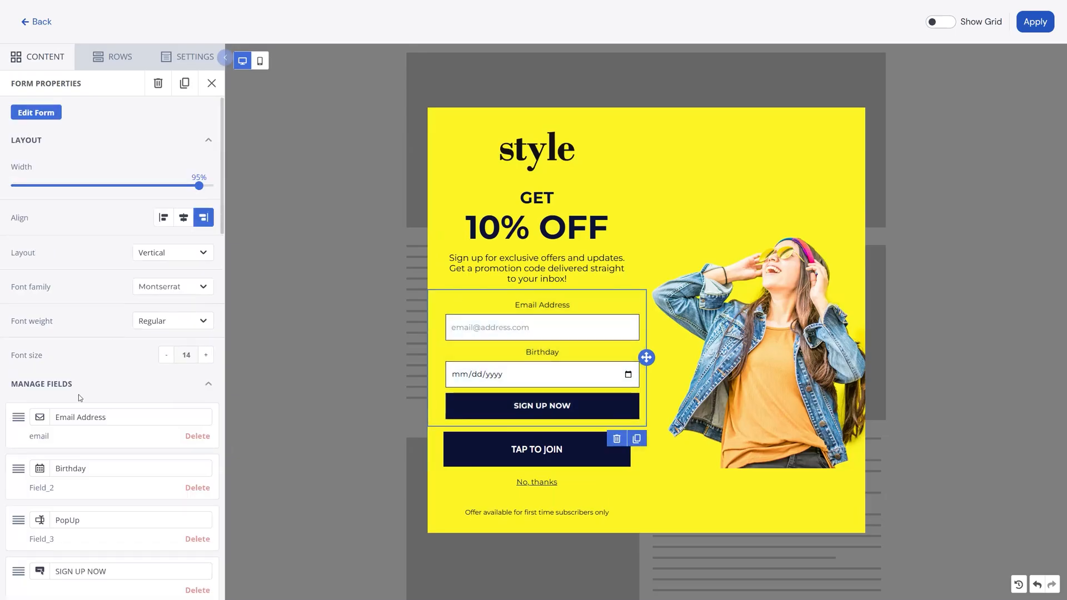
scroll(99, 439, down, 9)
scroll(99, 439, down, 15)
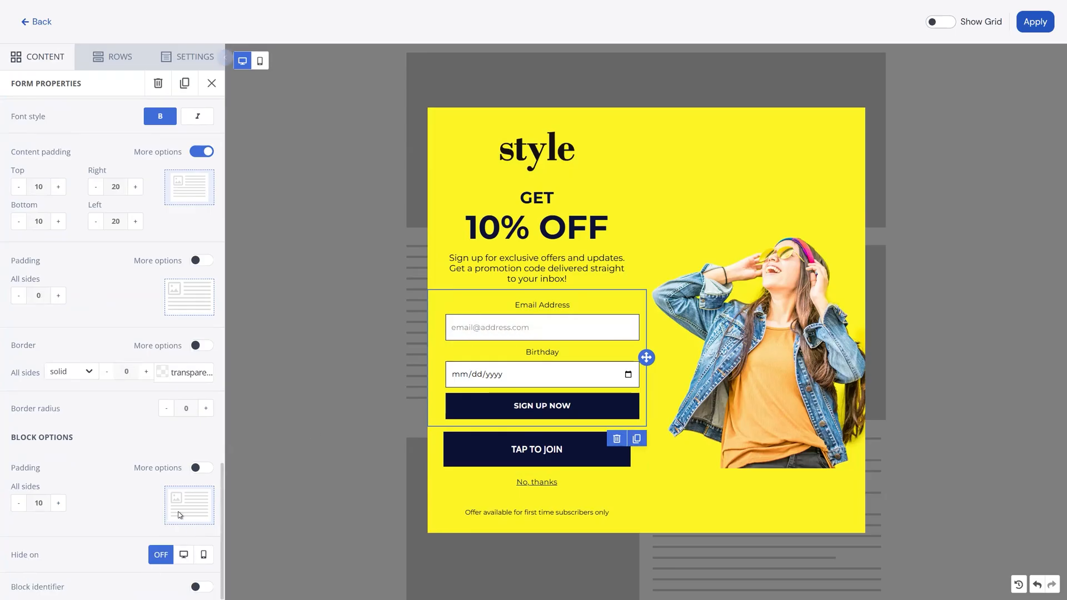
click(204, 555)
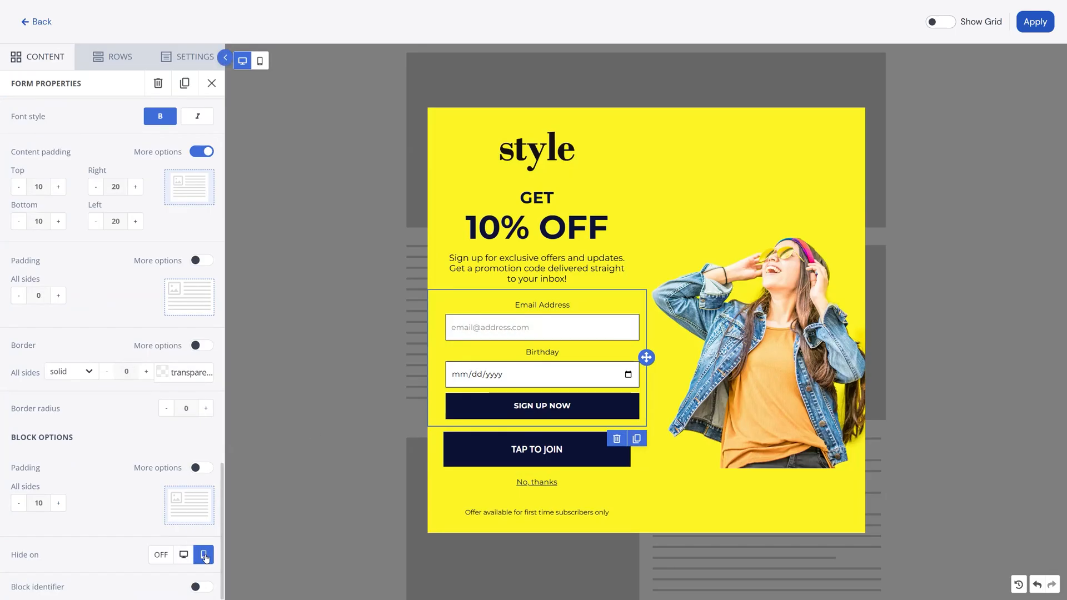
Hide the TAP TO JOIN button on desktop and turn off the display of hidden elements in the editor.
click(444, 446)
scroll(192, 488, down, 10)
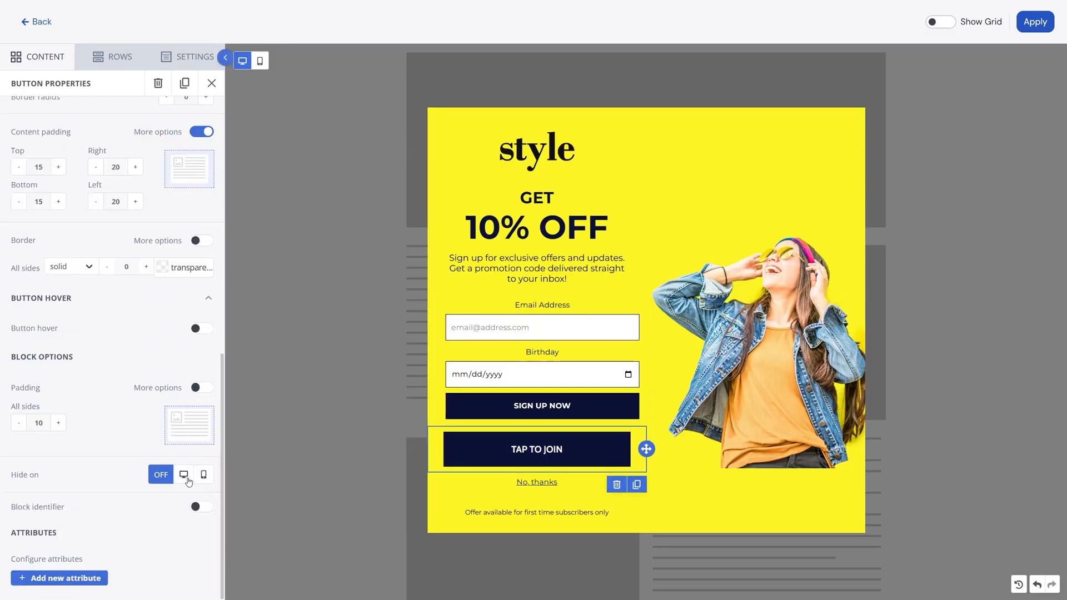
click(188, 479)
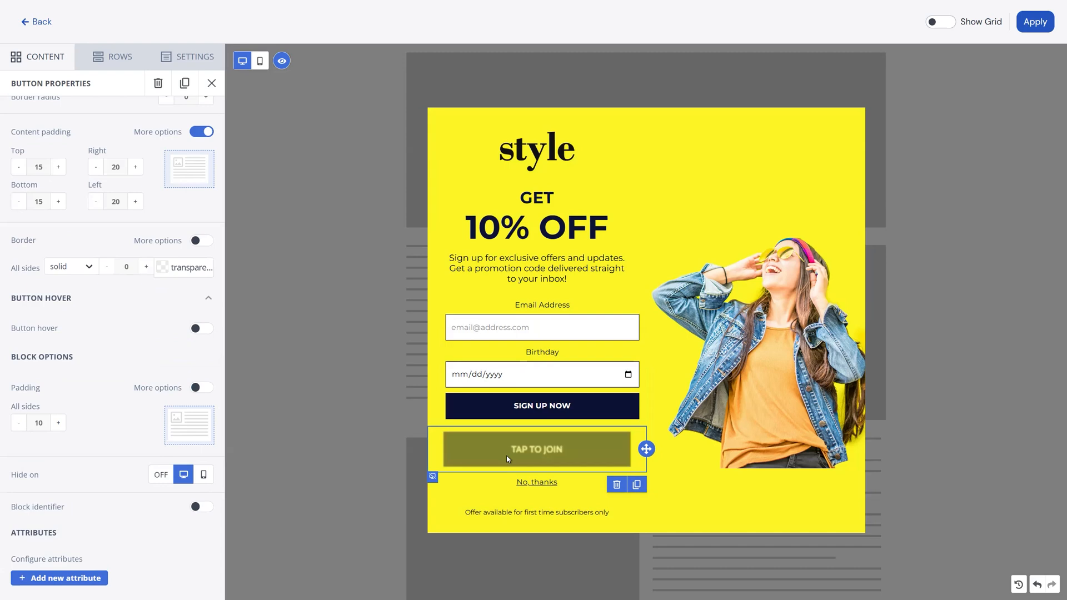
click(282, 62)
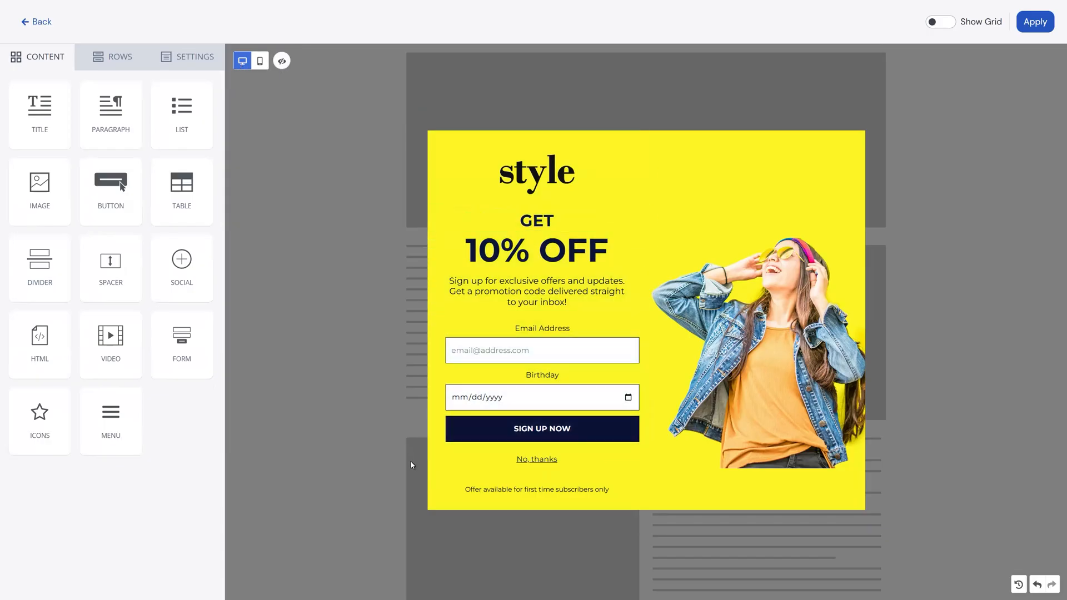
Compare the popup's mobile and desktop versions, and examine the side image's Hide on setting and the mobile TAP TO JOIN button's properties.
click(260, 61)
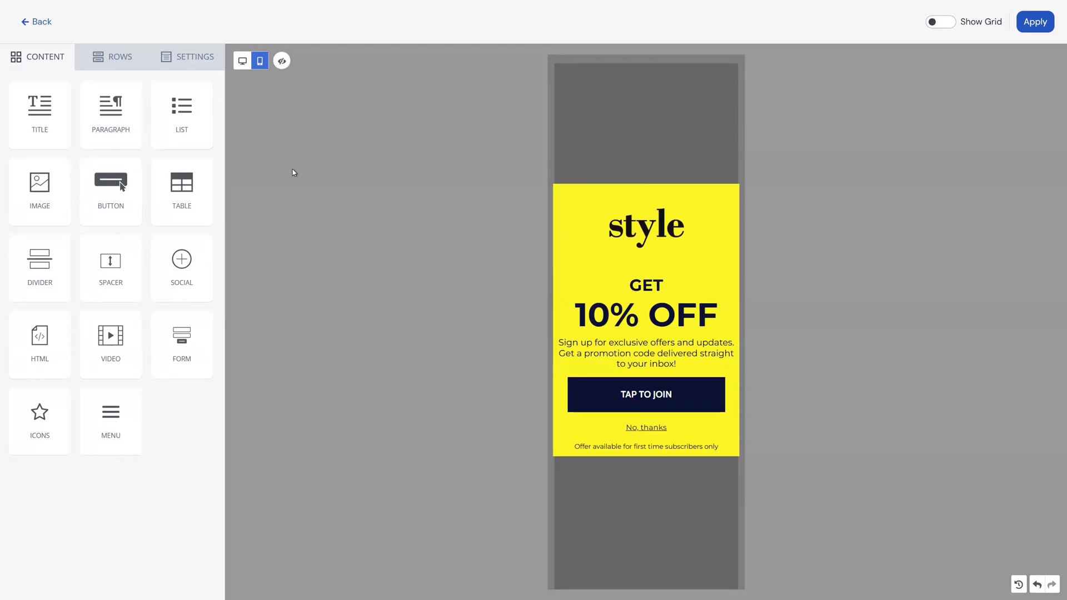
click(242, 61)
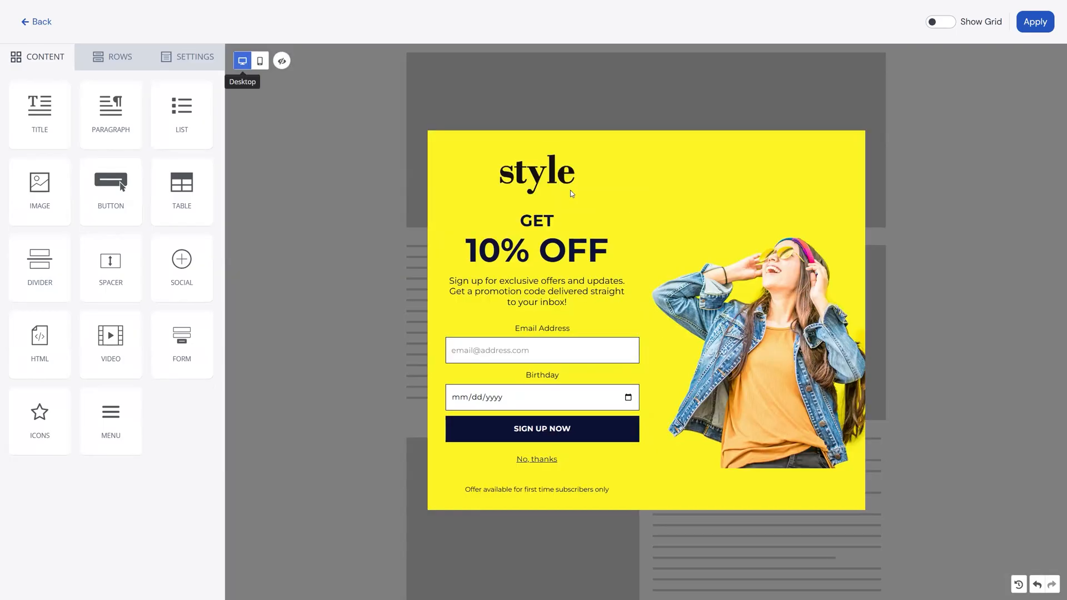
click(684, 243)
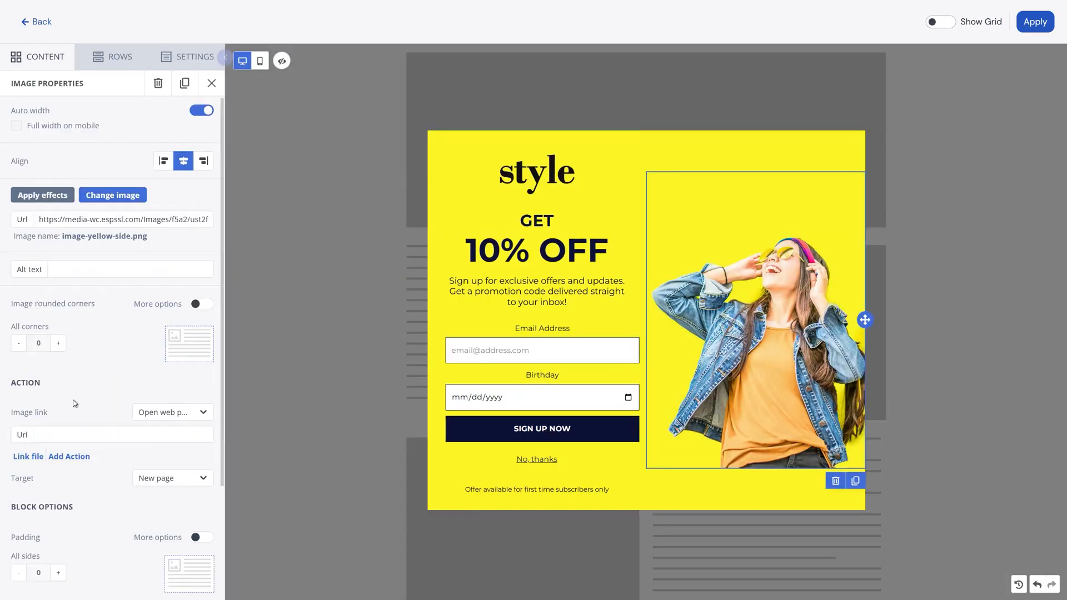
scroll(75, 407, down, 3)
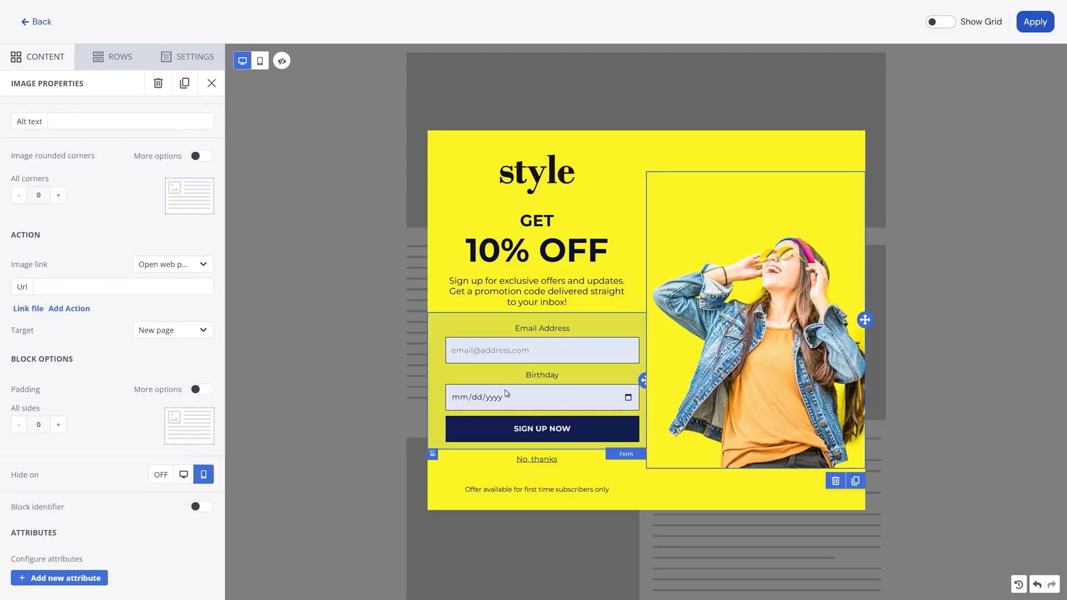
click(259, 61)
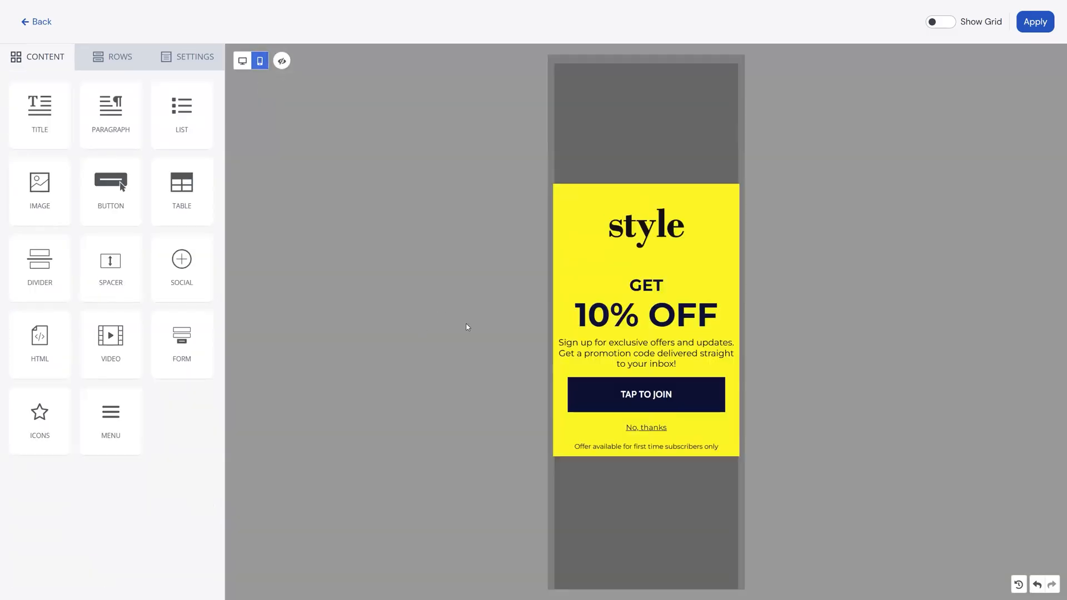
click(621, 393)
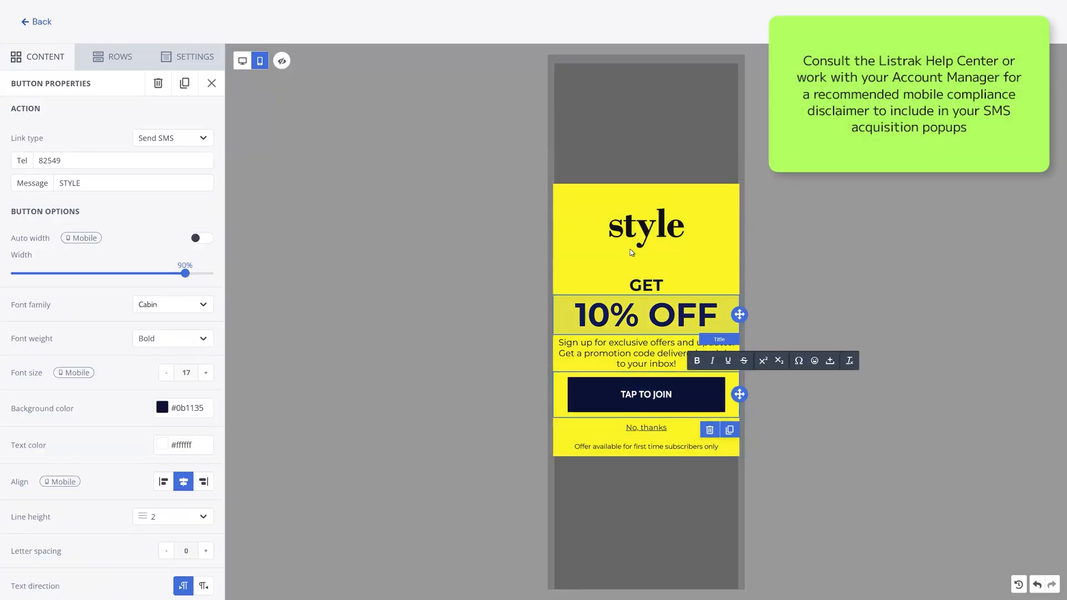
Set the 10% OFF title's mobile font size to 30 and compare the popup's desktop and mobile versions.
click(631, 230)
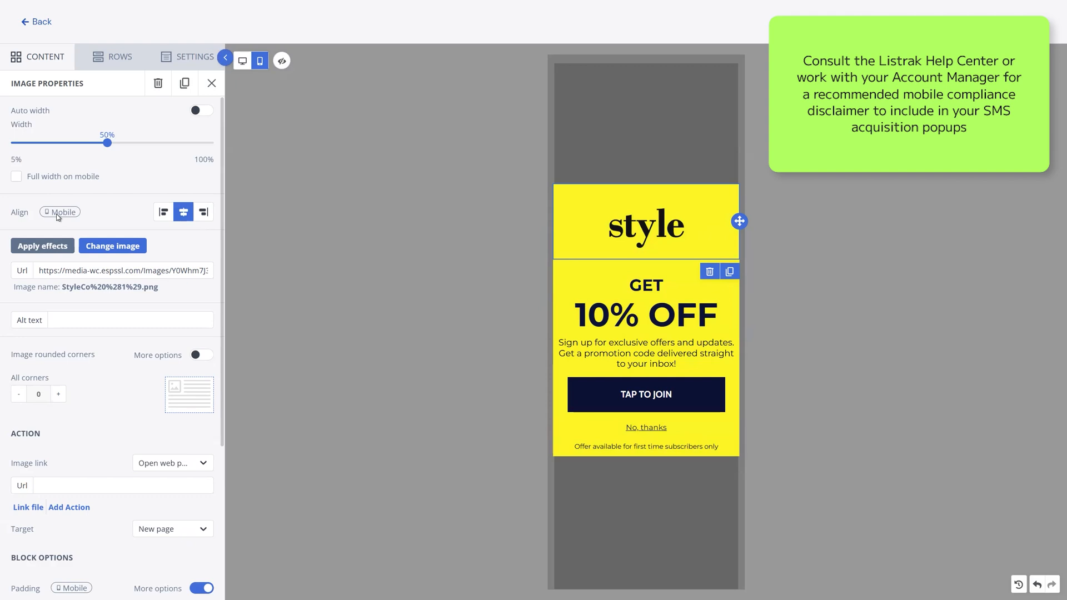
click(604, 309)
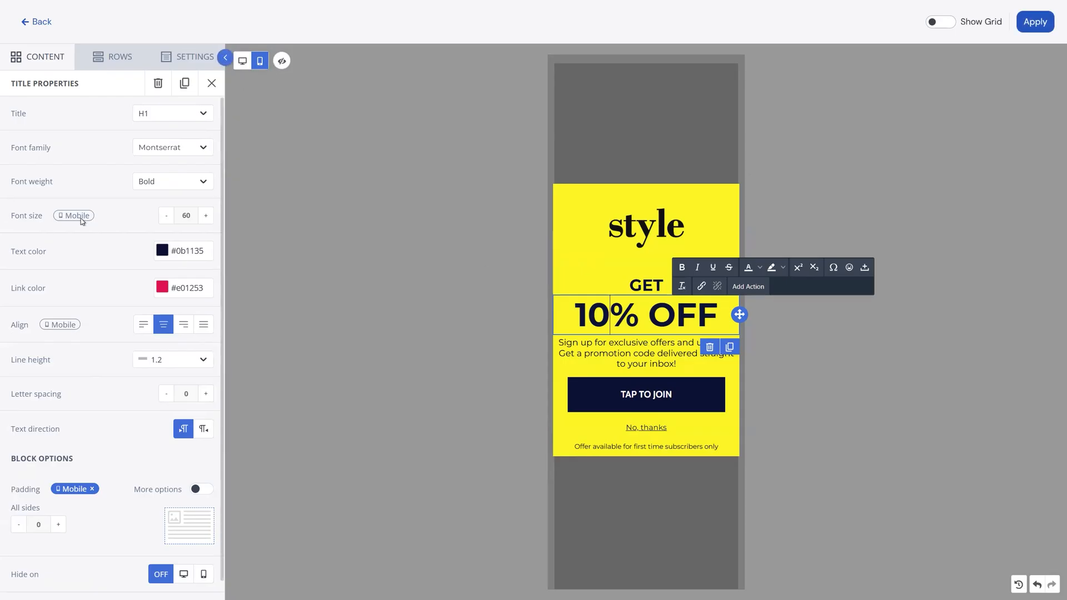
double_click(186, 216)
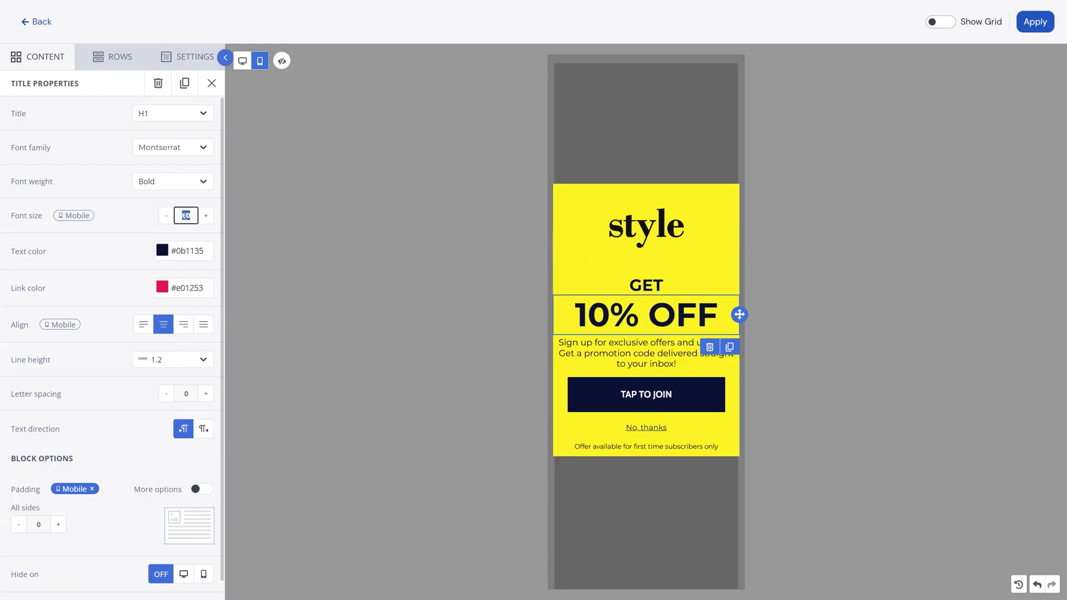
text(30)
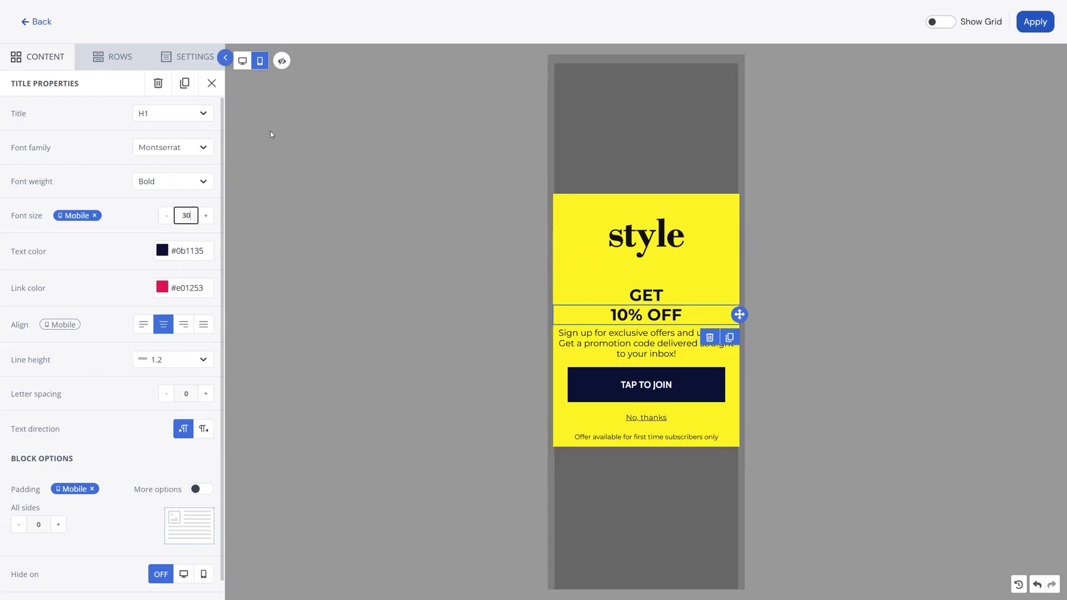
click(248, 63)
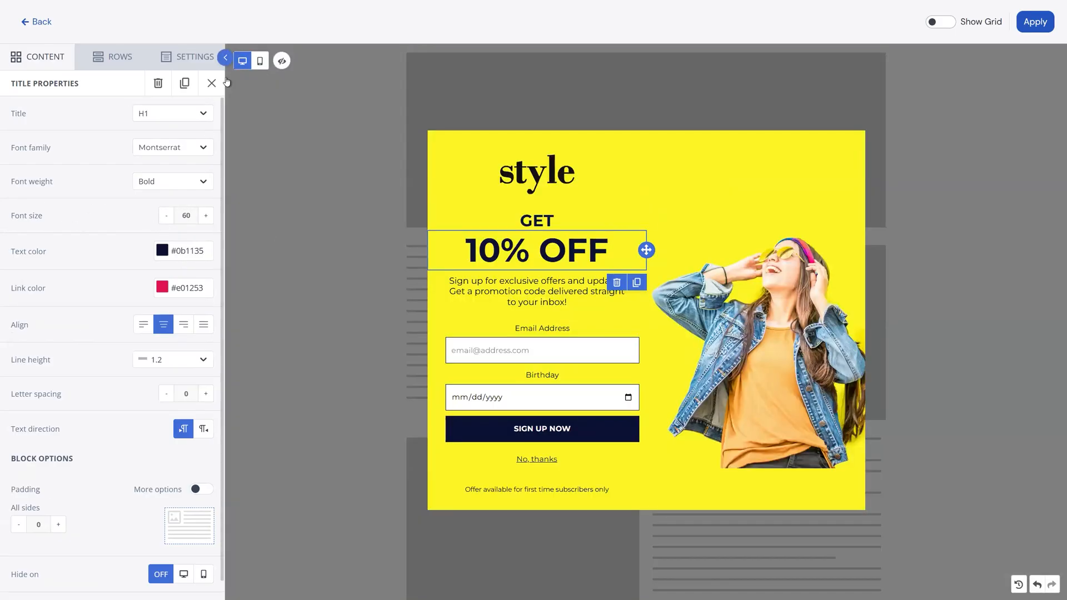
click(259, 61)
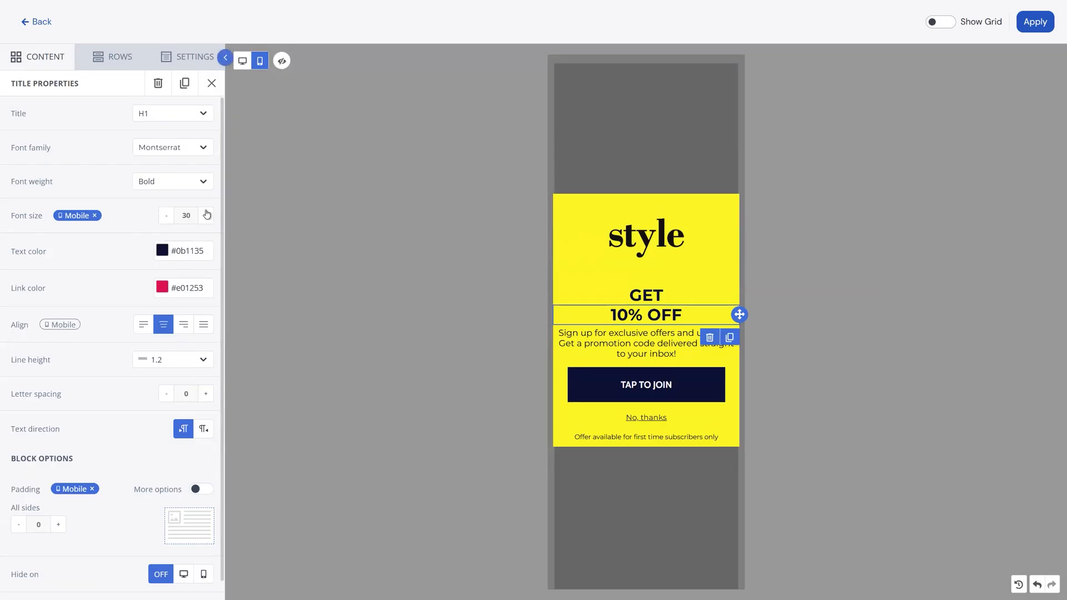
Set the 10% OFF title's mobile font size to 45.
double_click(189, 217)
text(45)
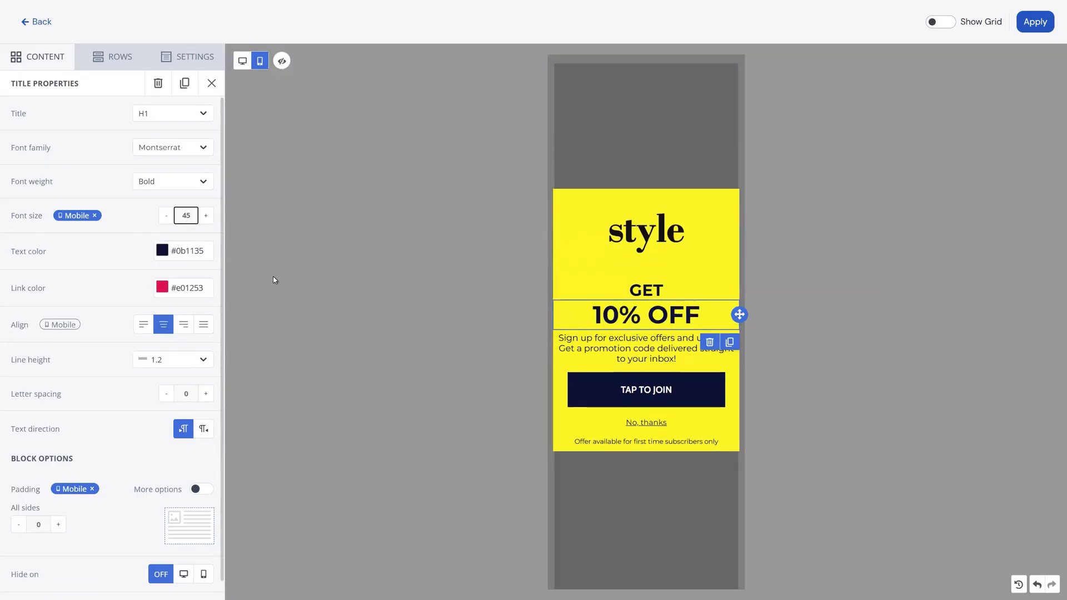
Reduce the GET title's top padding on mobile to 5 and check the popup's desktop version.
click(598, 274)
scroll(133, 439, down, 1)
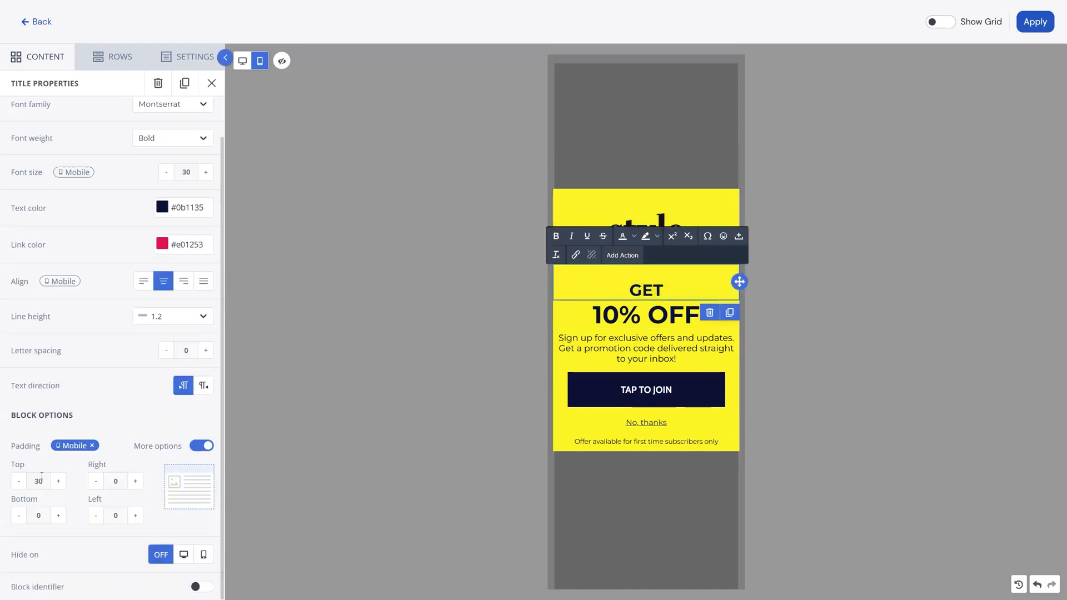
click(20, 485)
click(20, 484)
click(20, 484)
click(20, 484)
click(20, 485)
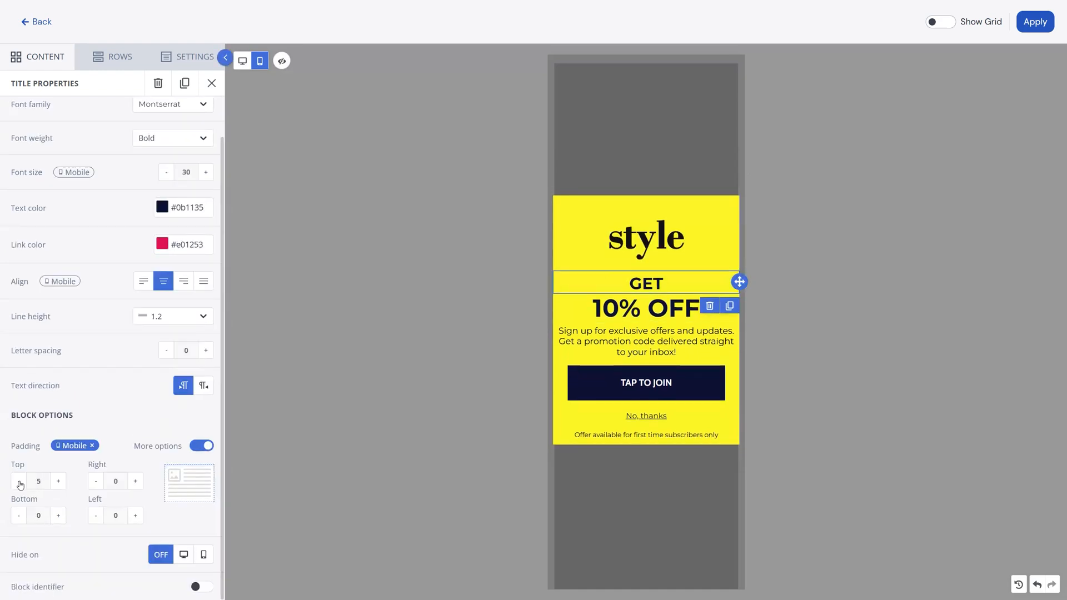
click(242, 62)
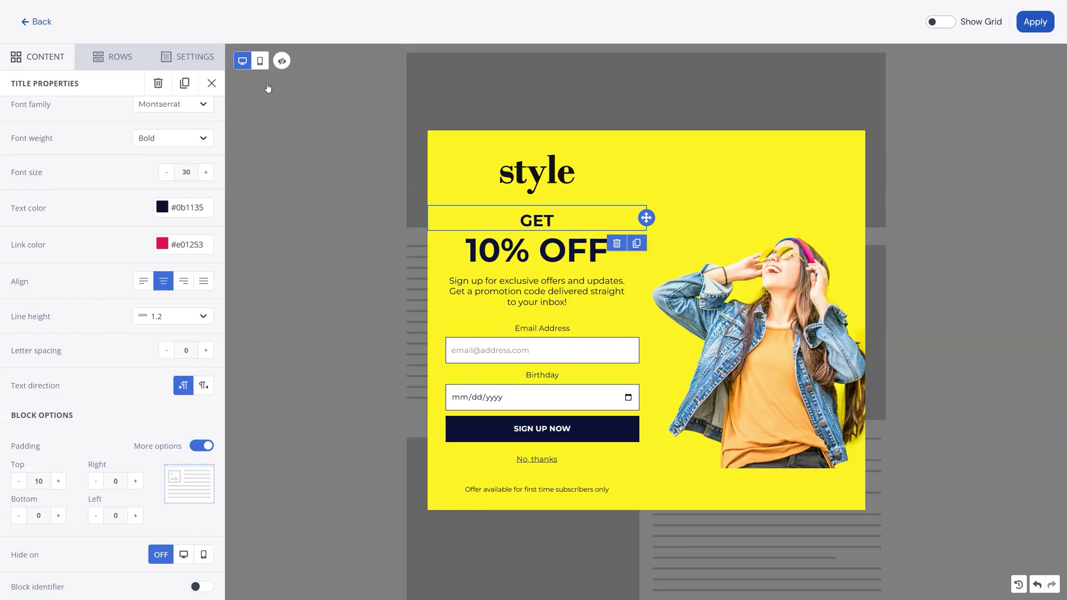
Add an HTML block below the first-time subscribers disclaimer and view its code in the expanded editor.
click(34, 59)
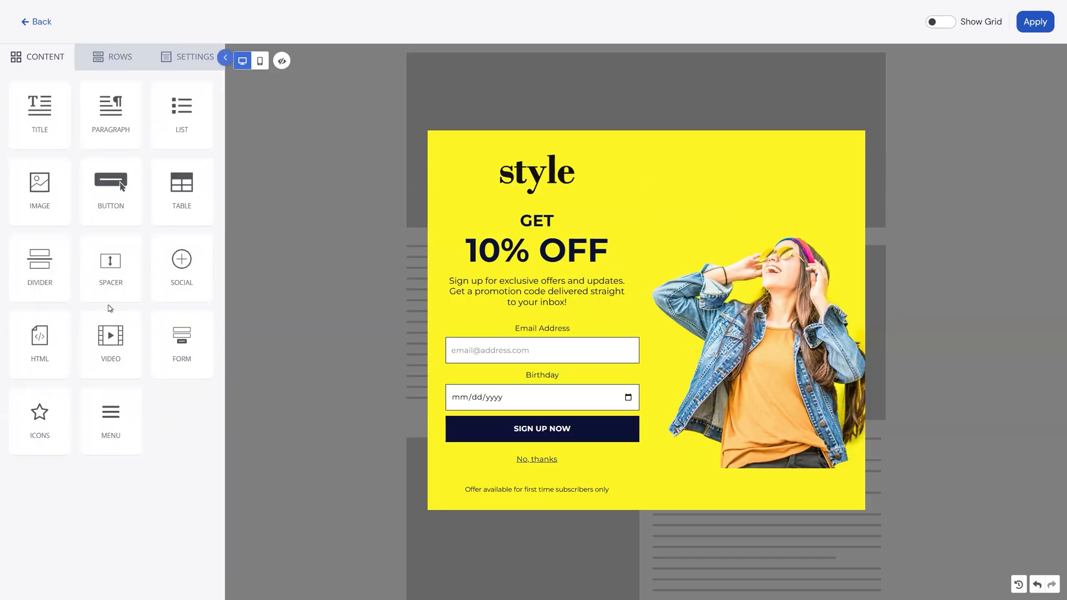
drag(43, 347, 530, 503)
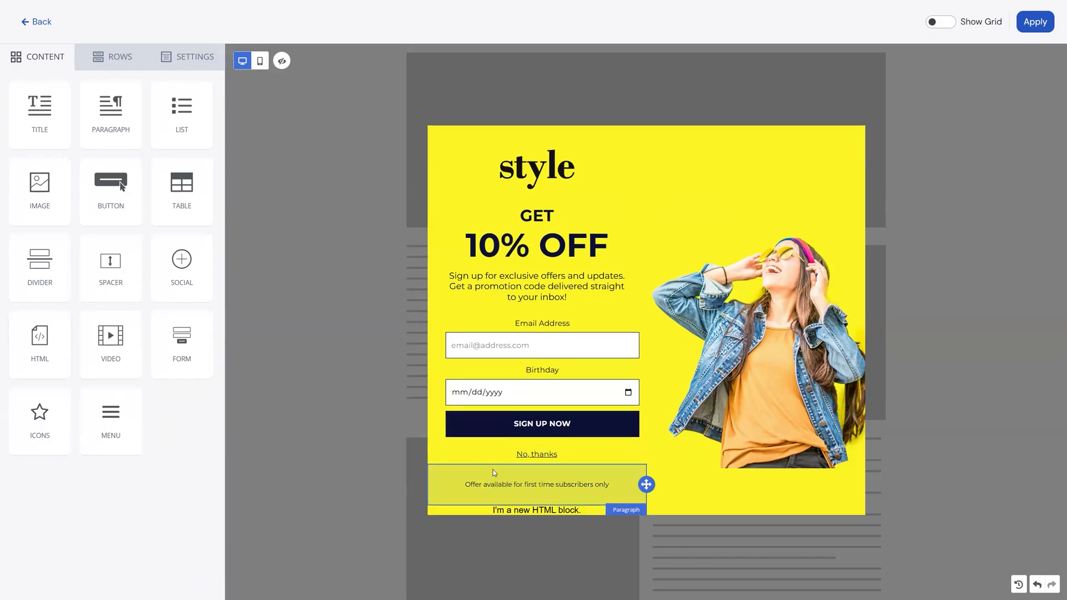
click(512, 511)
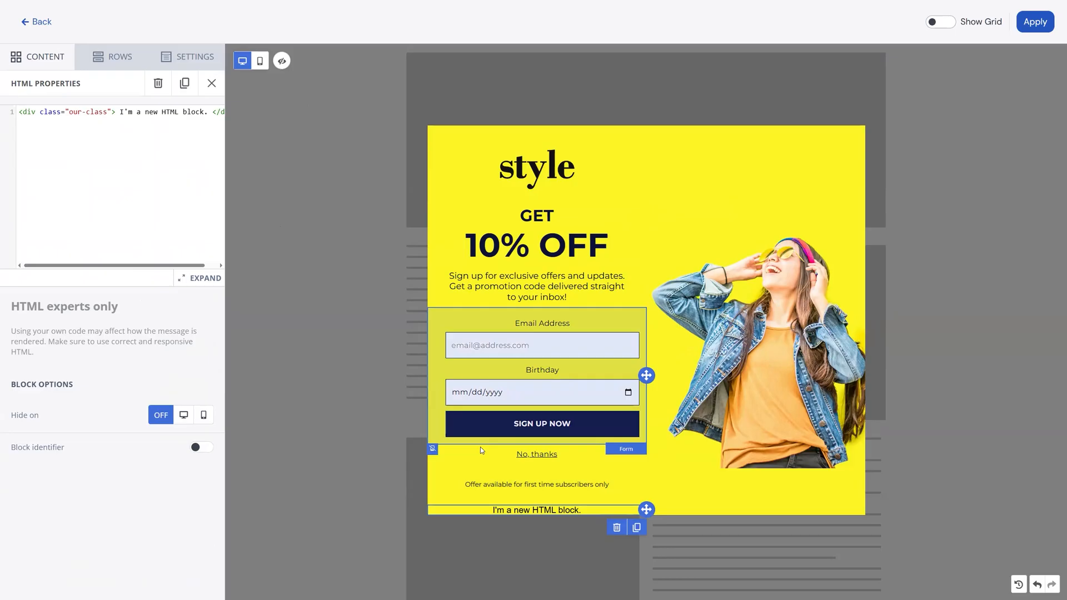
click(205, 279)
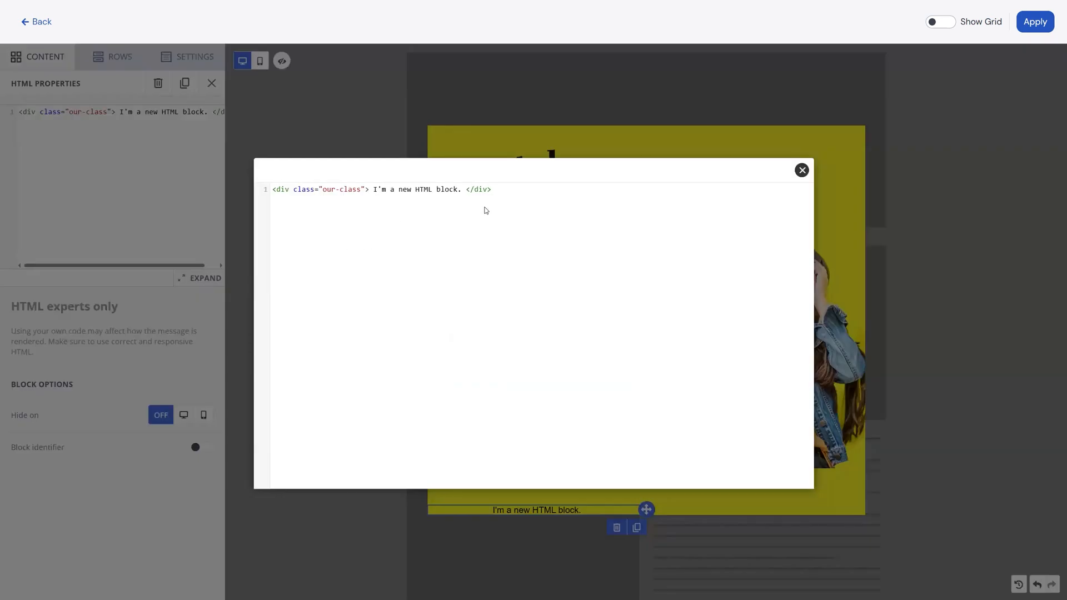
click(802, 171)
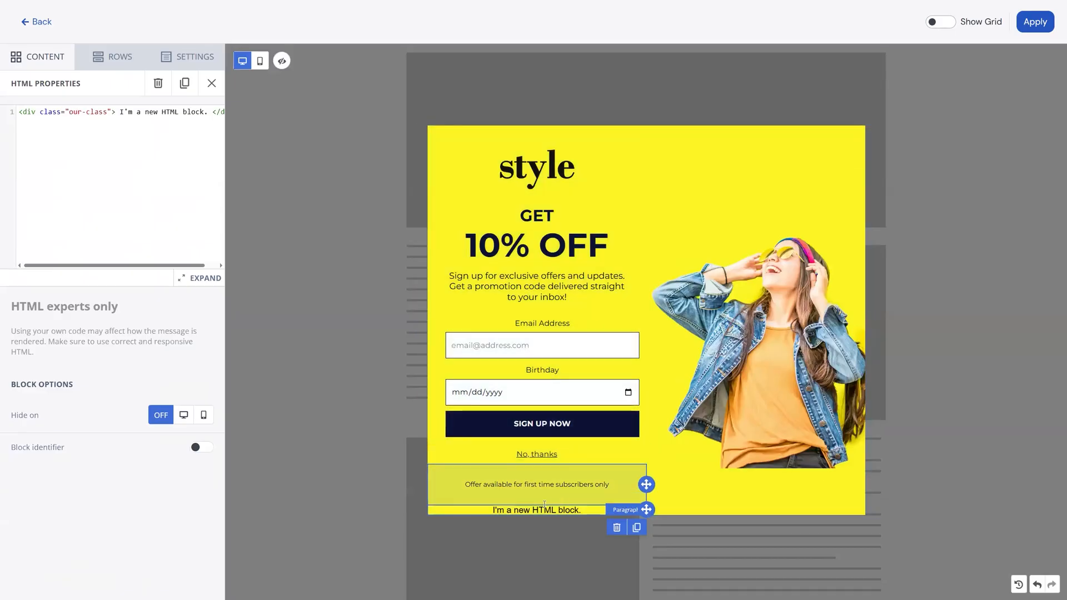
Highlight the placeholder text in the HTML block's code, and delete the block from the popup.
drag(120, 112, 207, 112)
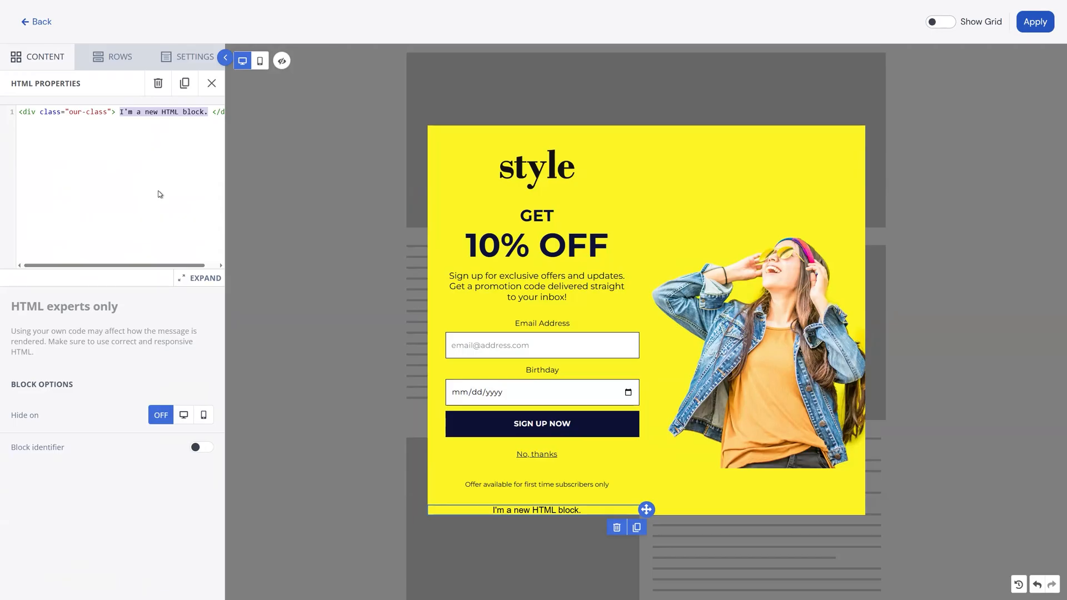
click(265, 326)
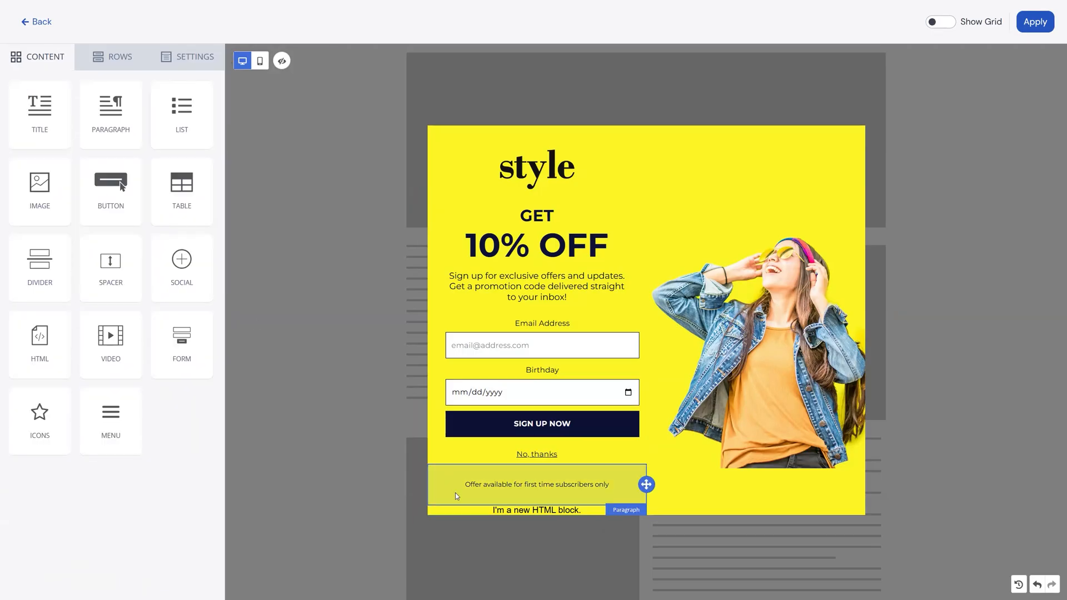
click(510, 512)
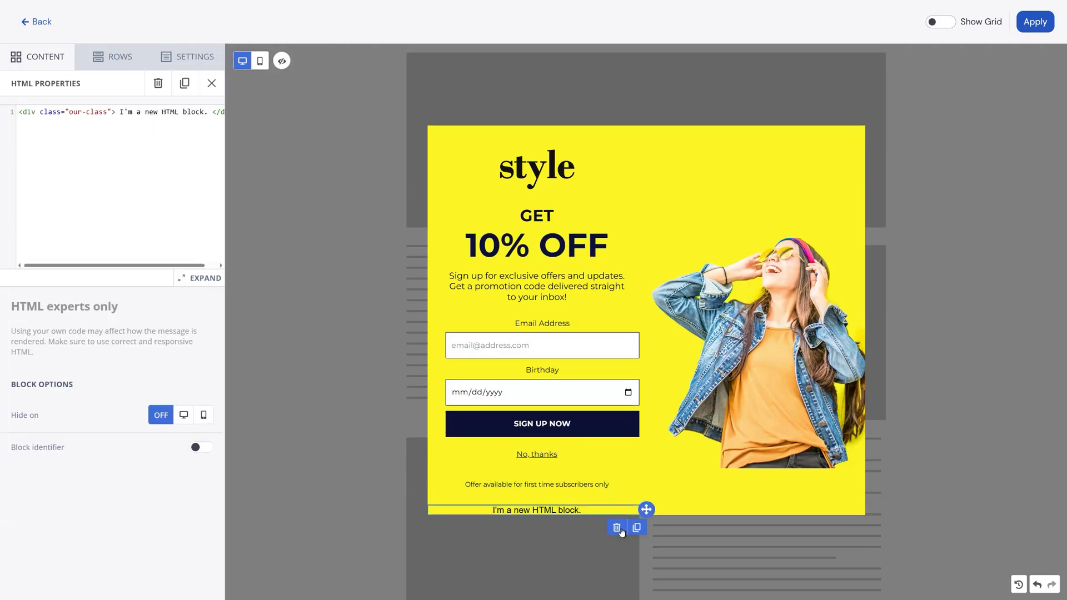
click(617, 526)
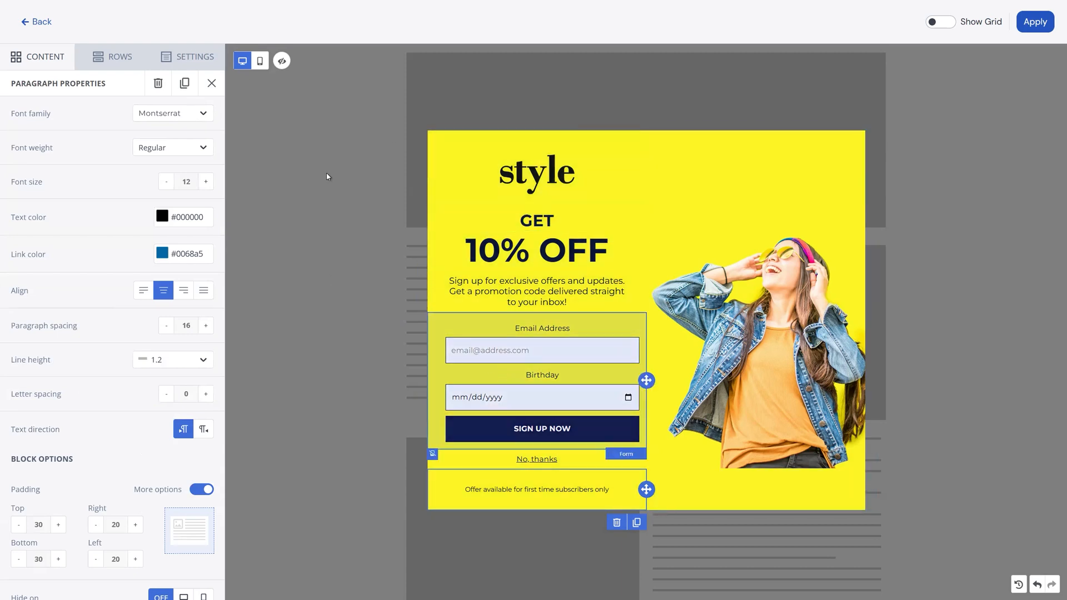
Add two new columns to the structure of the popup's main row.
click(122, 62)
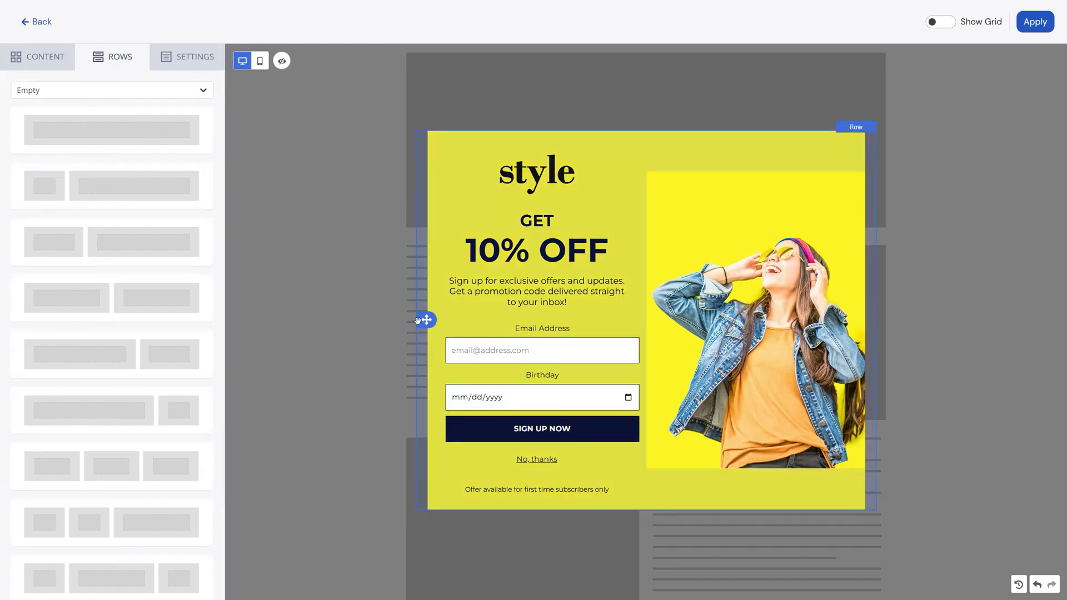
click(421, 321)
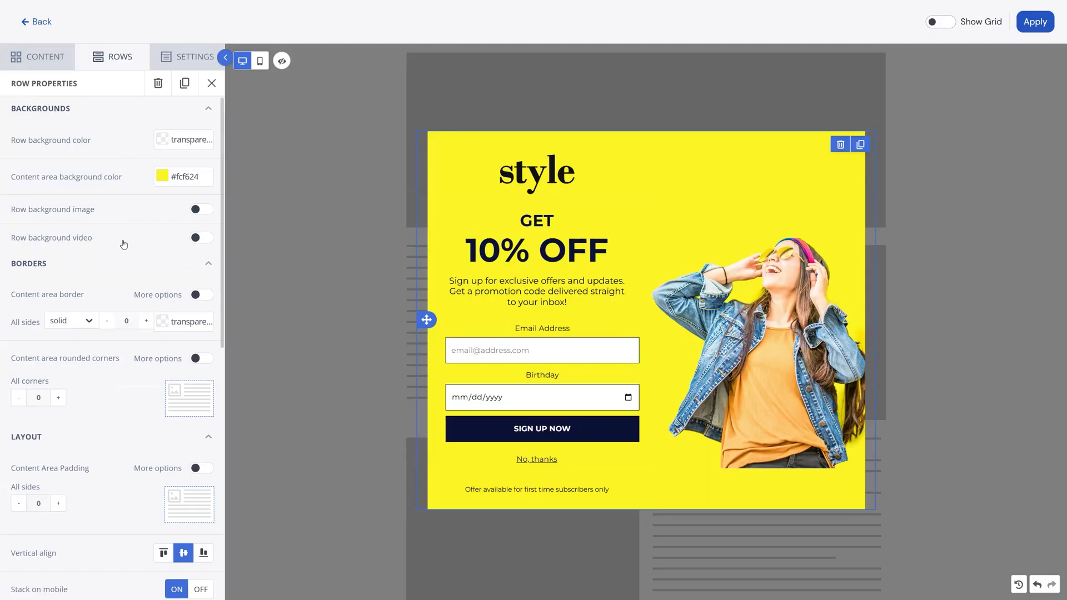
scroll(126, 321, down, 3)
scroll(127, 321, down, 6)
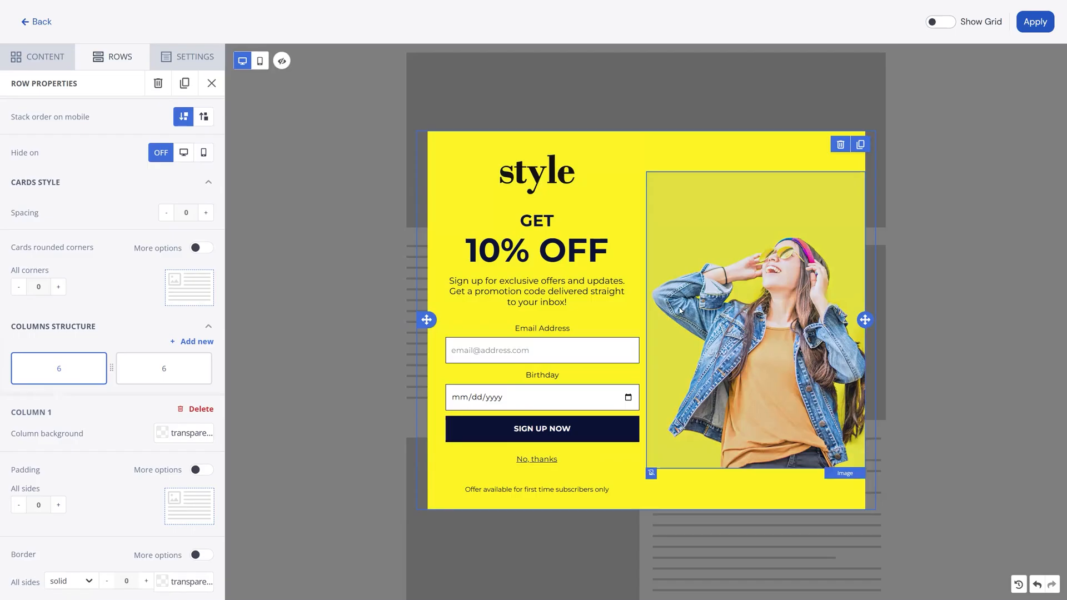
click(202, 343)
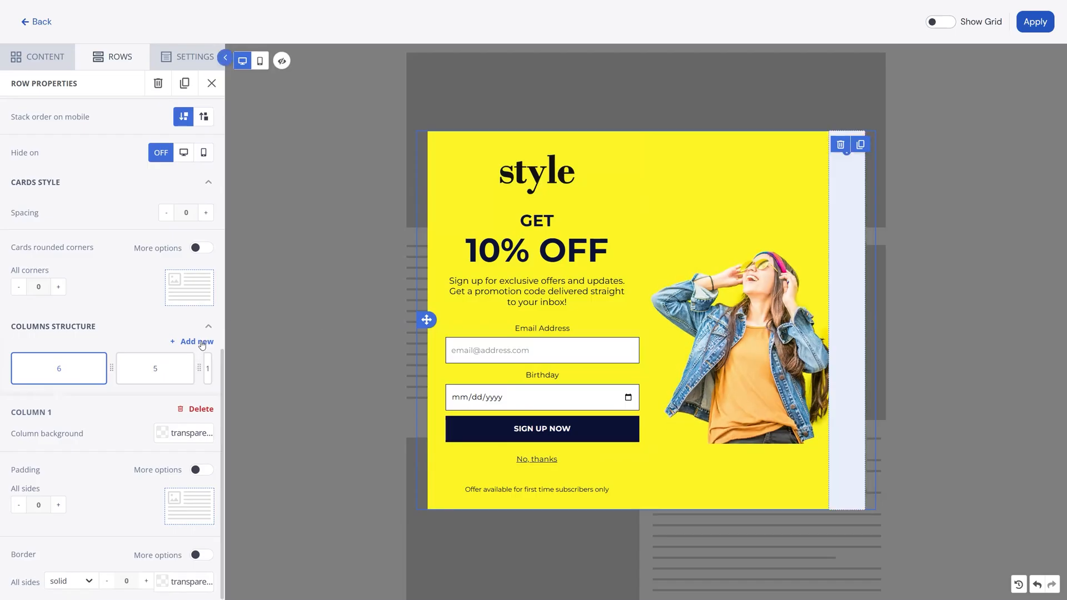
click(203, 342)
Delete the two added columns, leaving the row with the form and image columns.
click(207, 365)
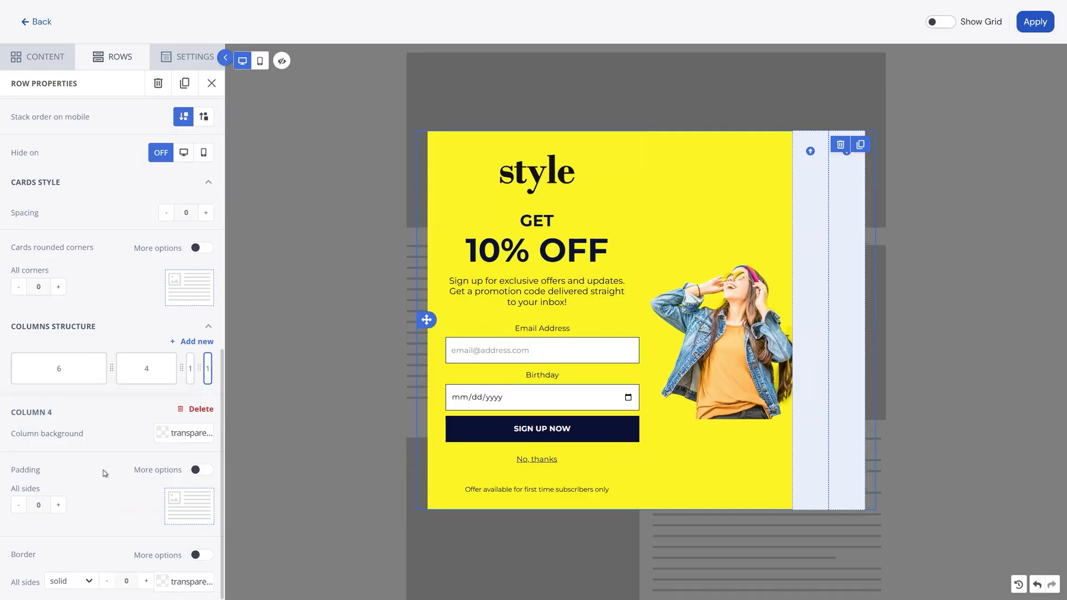
click(193, 413)
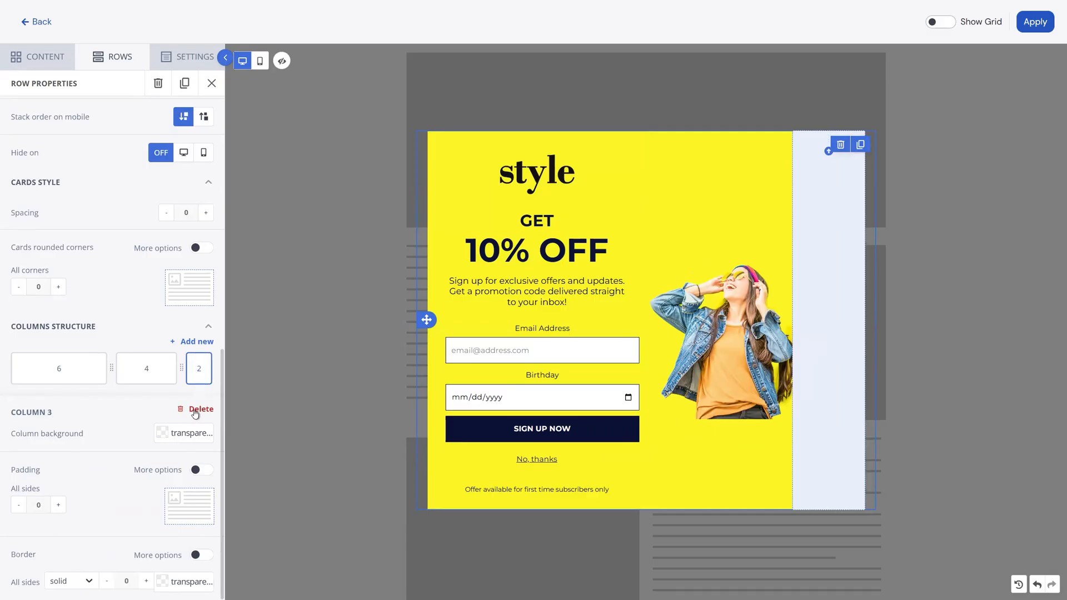
click(195, 412)
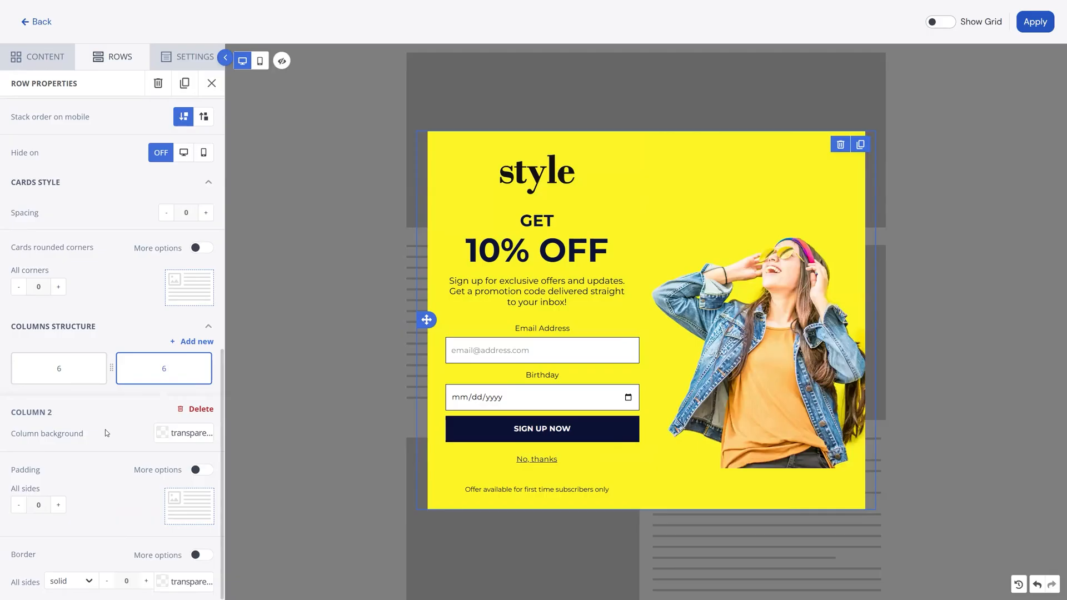
Try the red #e62323 as column 2's background, reset it to transparent, and close the row properties.
click(165, 436)
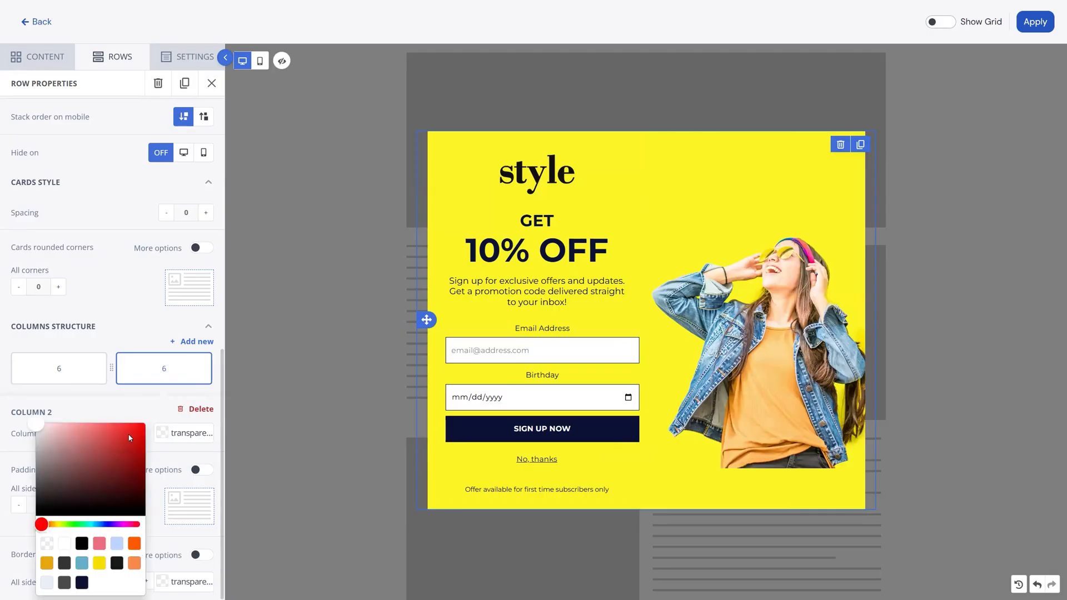
click(129, 433)
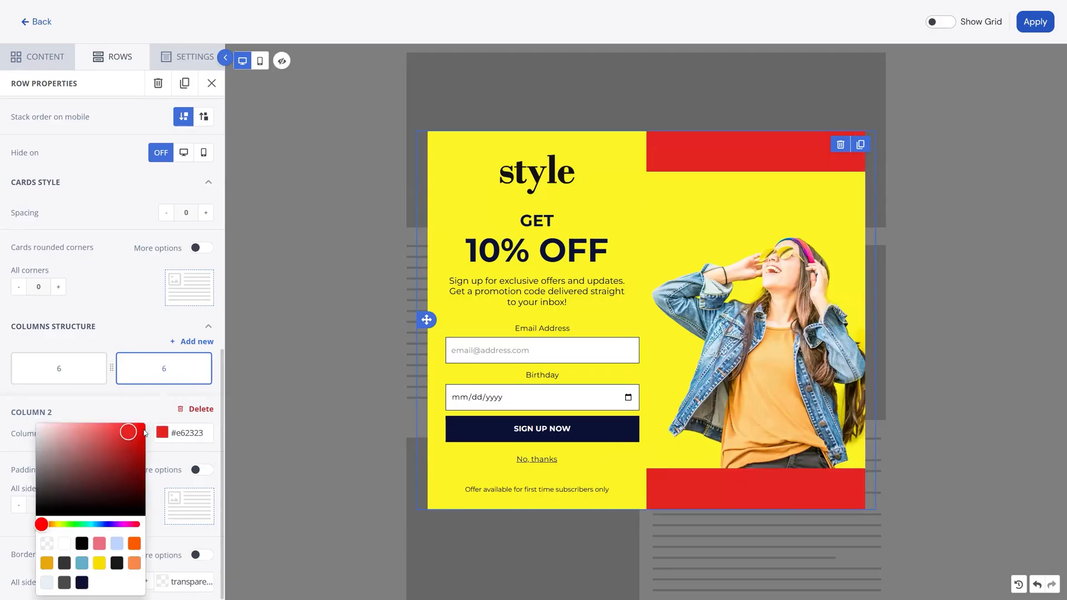
click(48, 543)
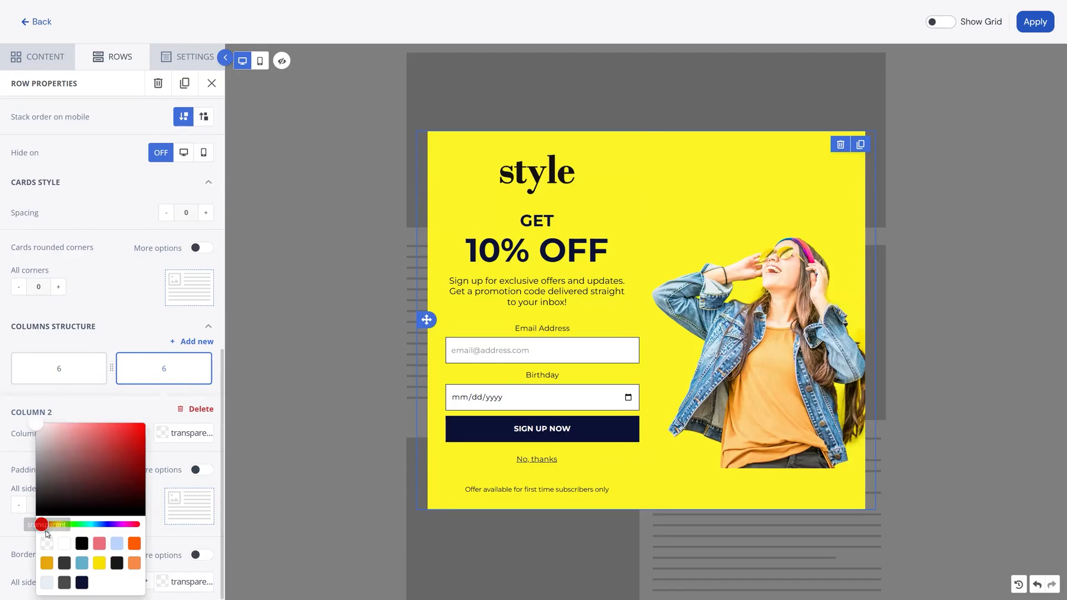
click(130, 404)
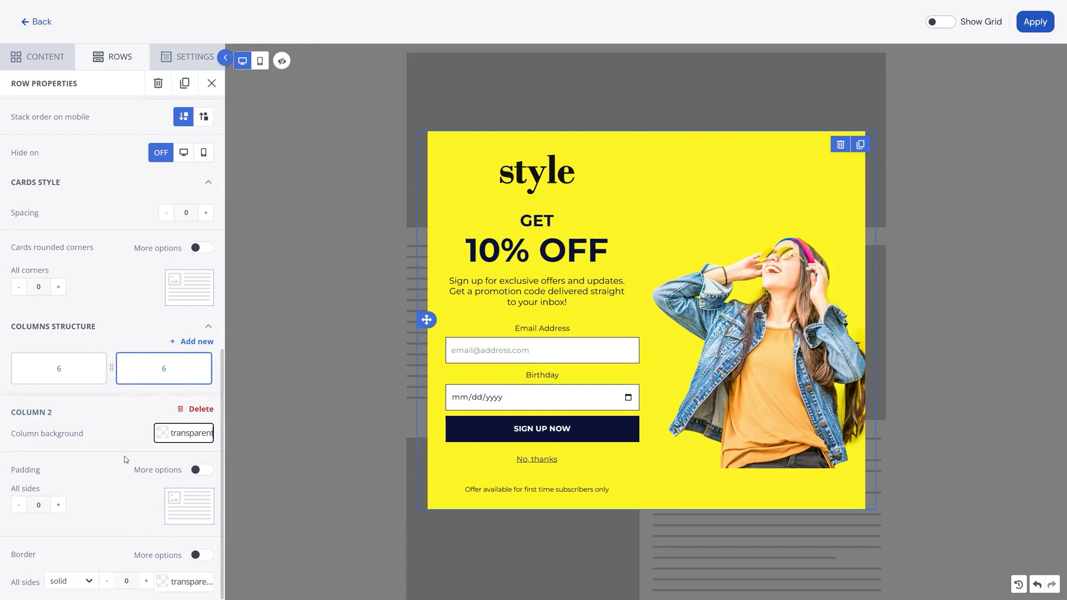
scroll(133, 470, up, 1)
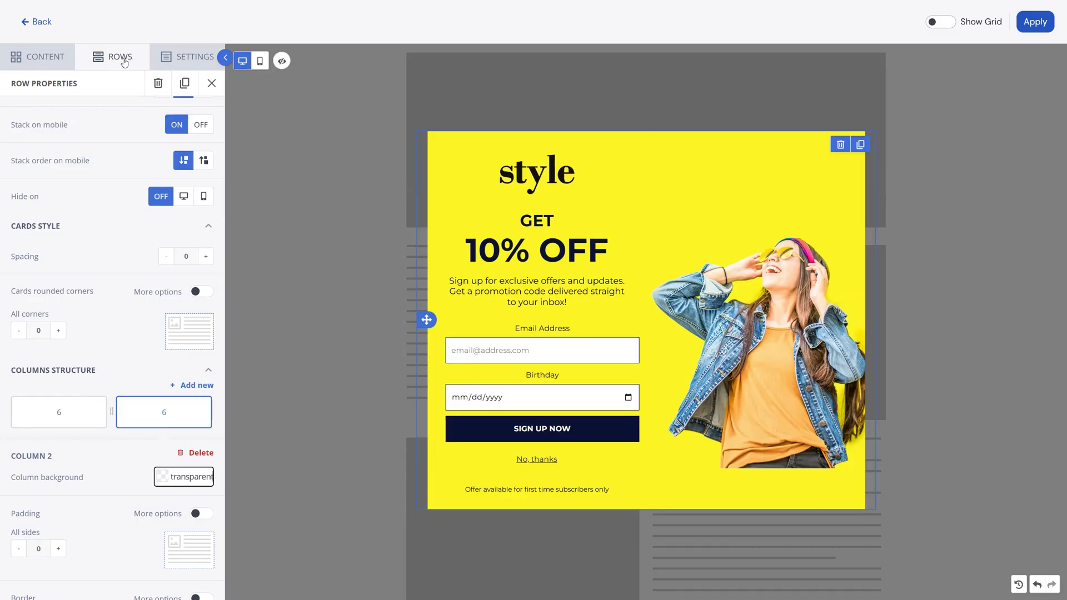
click(257, 152)
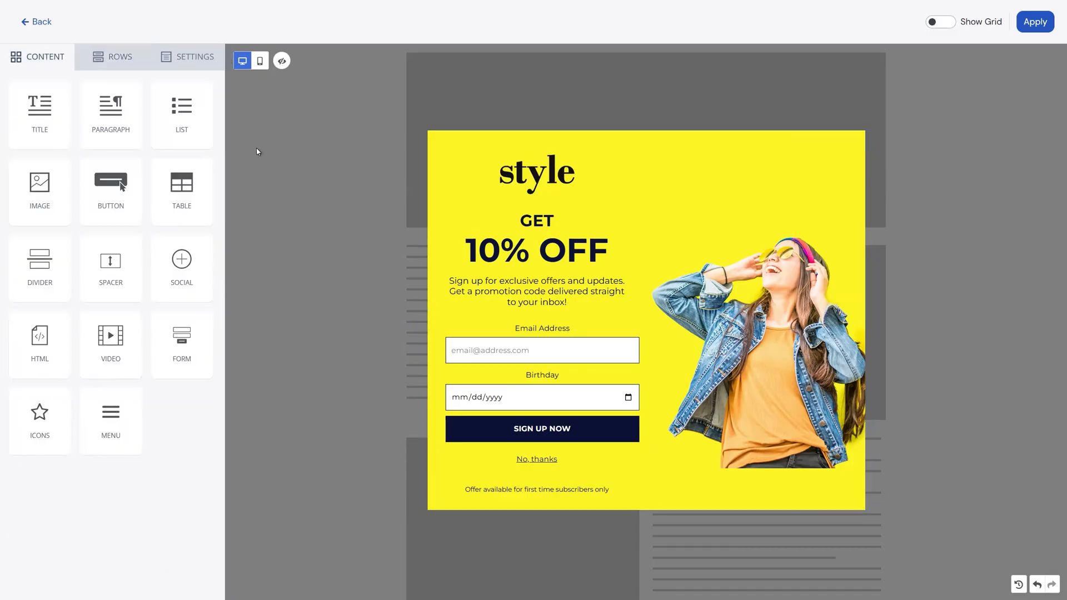